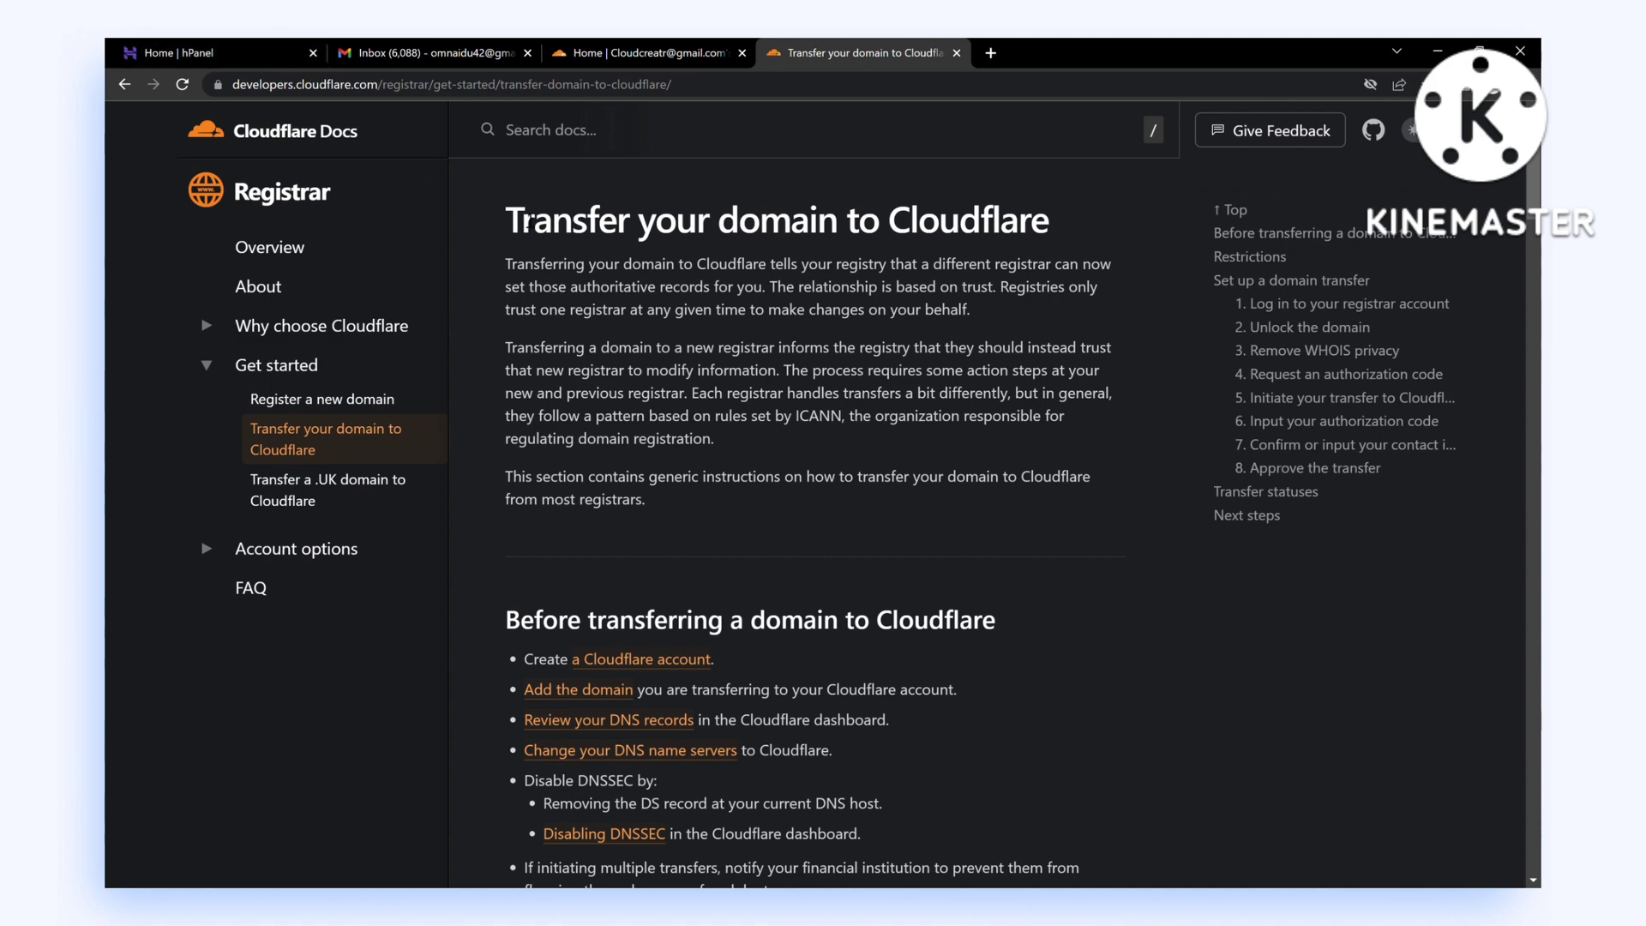
{"action": "scroll", "coordinate": [494, 257], "scroll_direction": "down", "scroll_amount": 3}
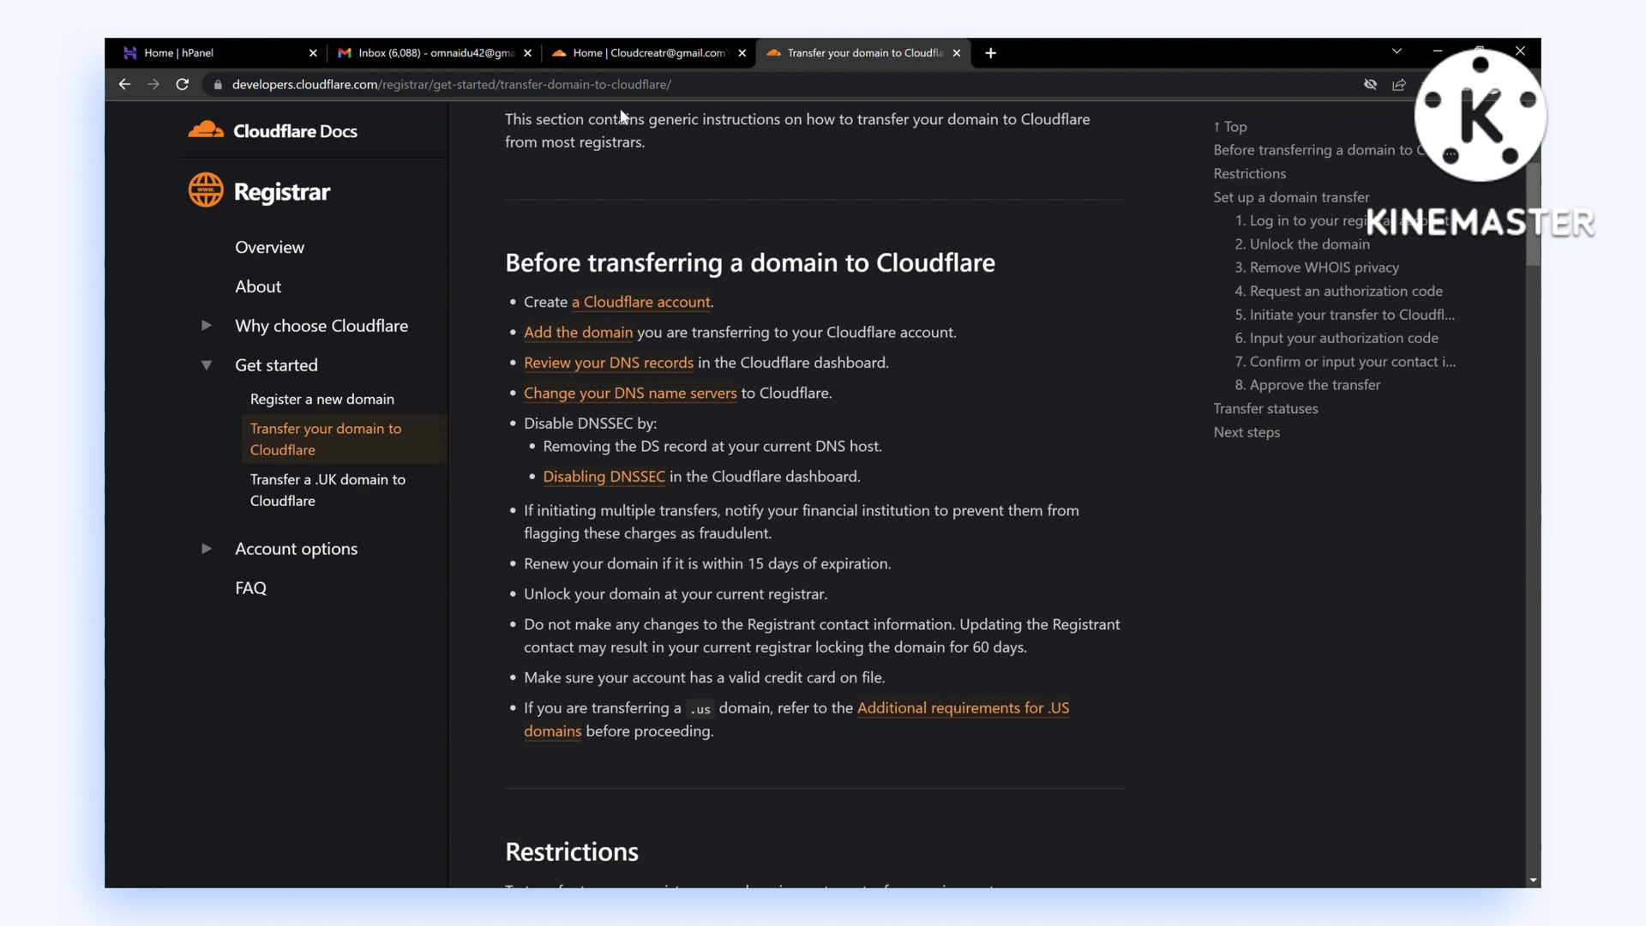
Review the first checklist bullets on the transfer docs page, then switch to the Cloudflare dashboard home
{"action": "left_click_drag", "start_coordinate": [520, 303], "coordinate": [791, 332]}
{"action": "left_click", "coordinate": [735, 353]}
{"action": "scroll", "coordinate": [599, 441], "scroll_direction": "down", "scroll_amount": 3}
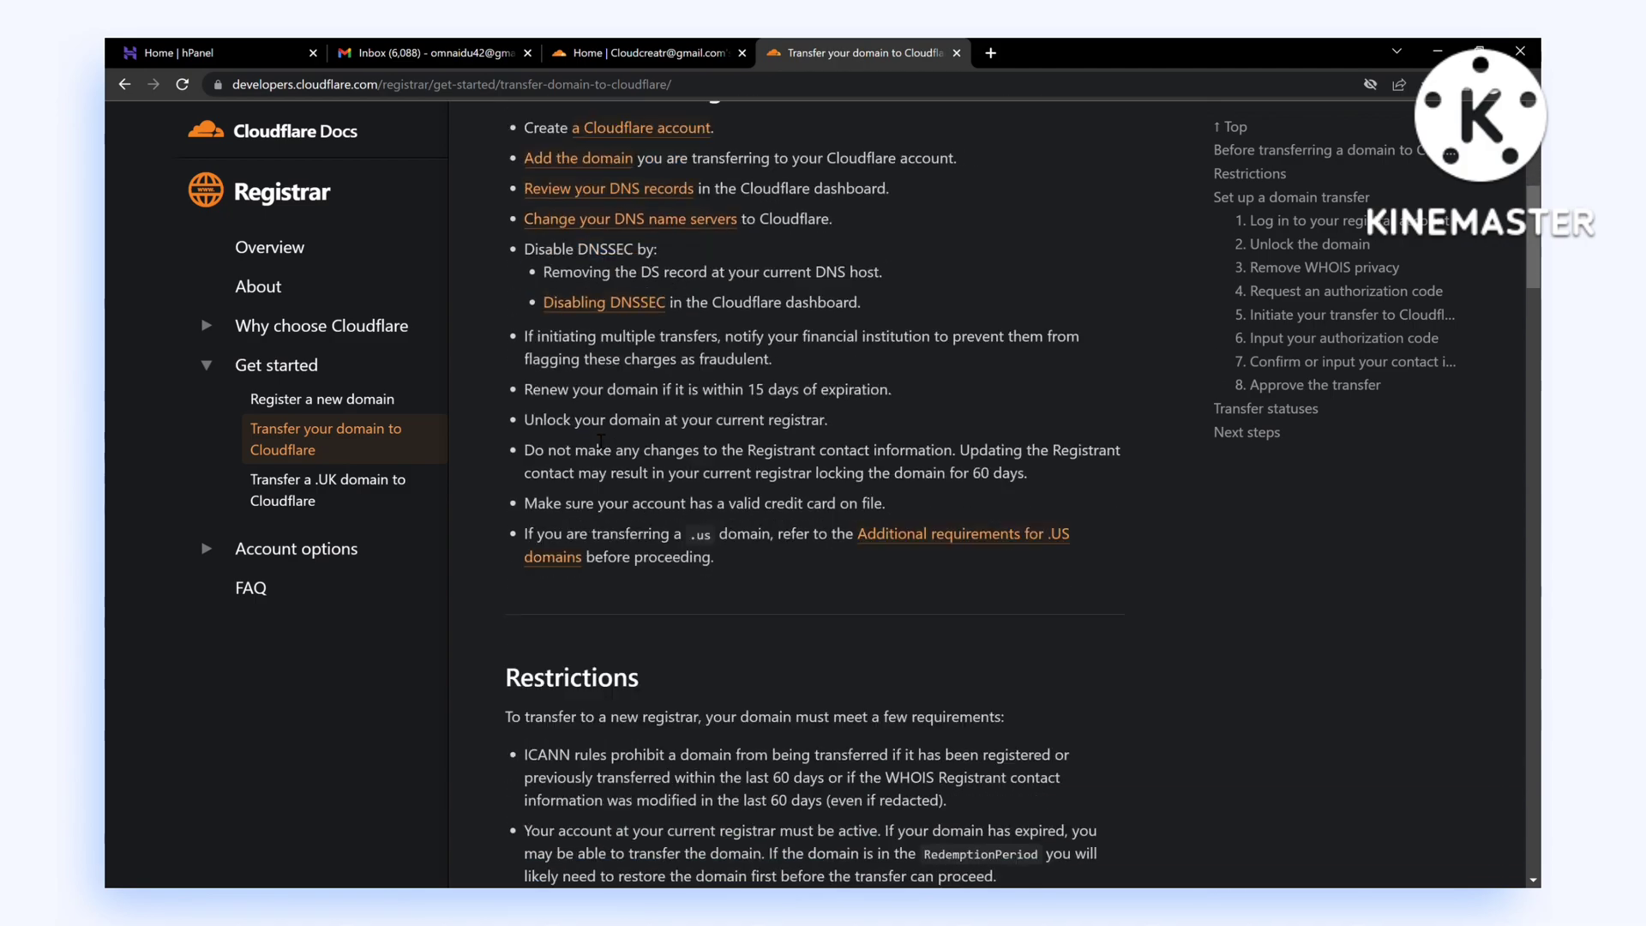
{"action": "key", "text": "ctrl+shift+Tab"}
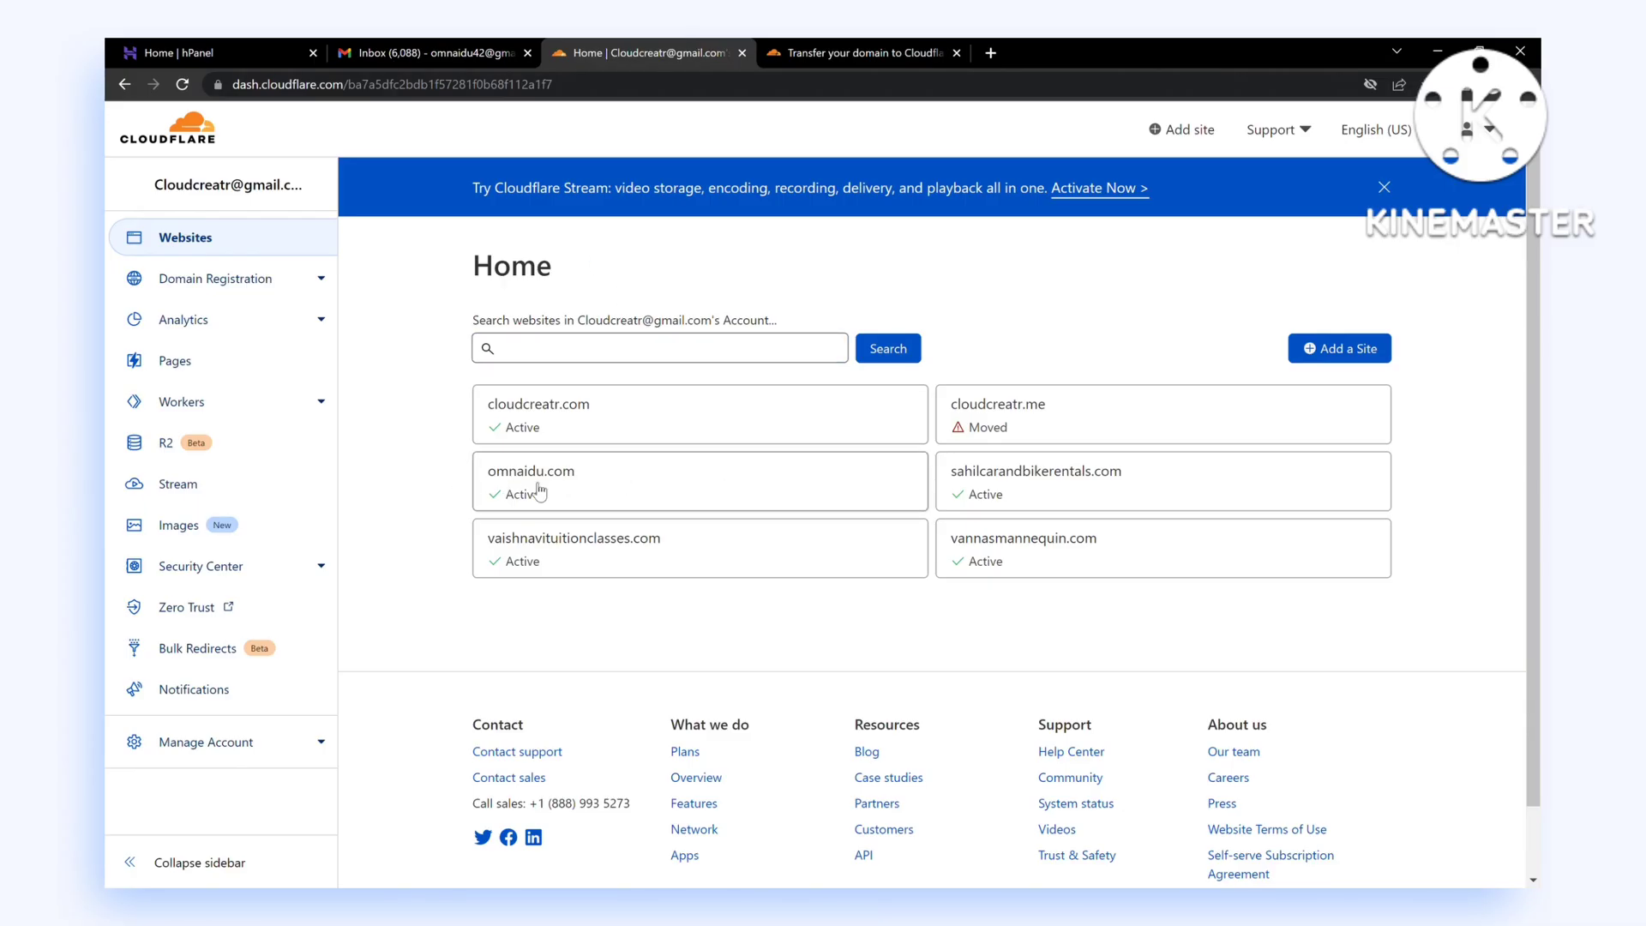
Under Domain Registration > Transfer Domains, deselect vannasmannequin.com and confirm only omnaidu.com for transfer
{"action": "left_click", "coordinate": [344, 291]}
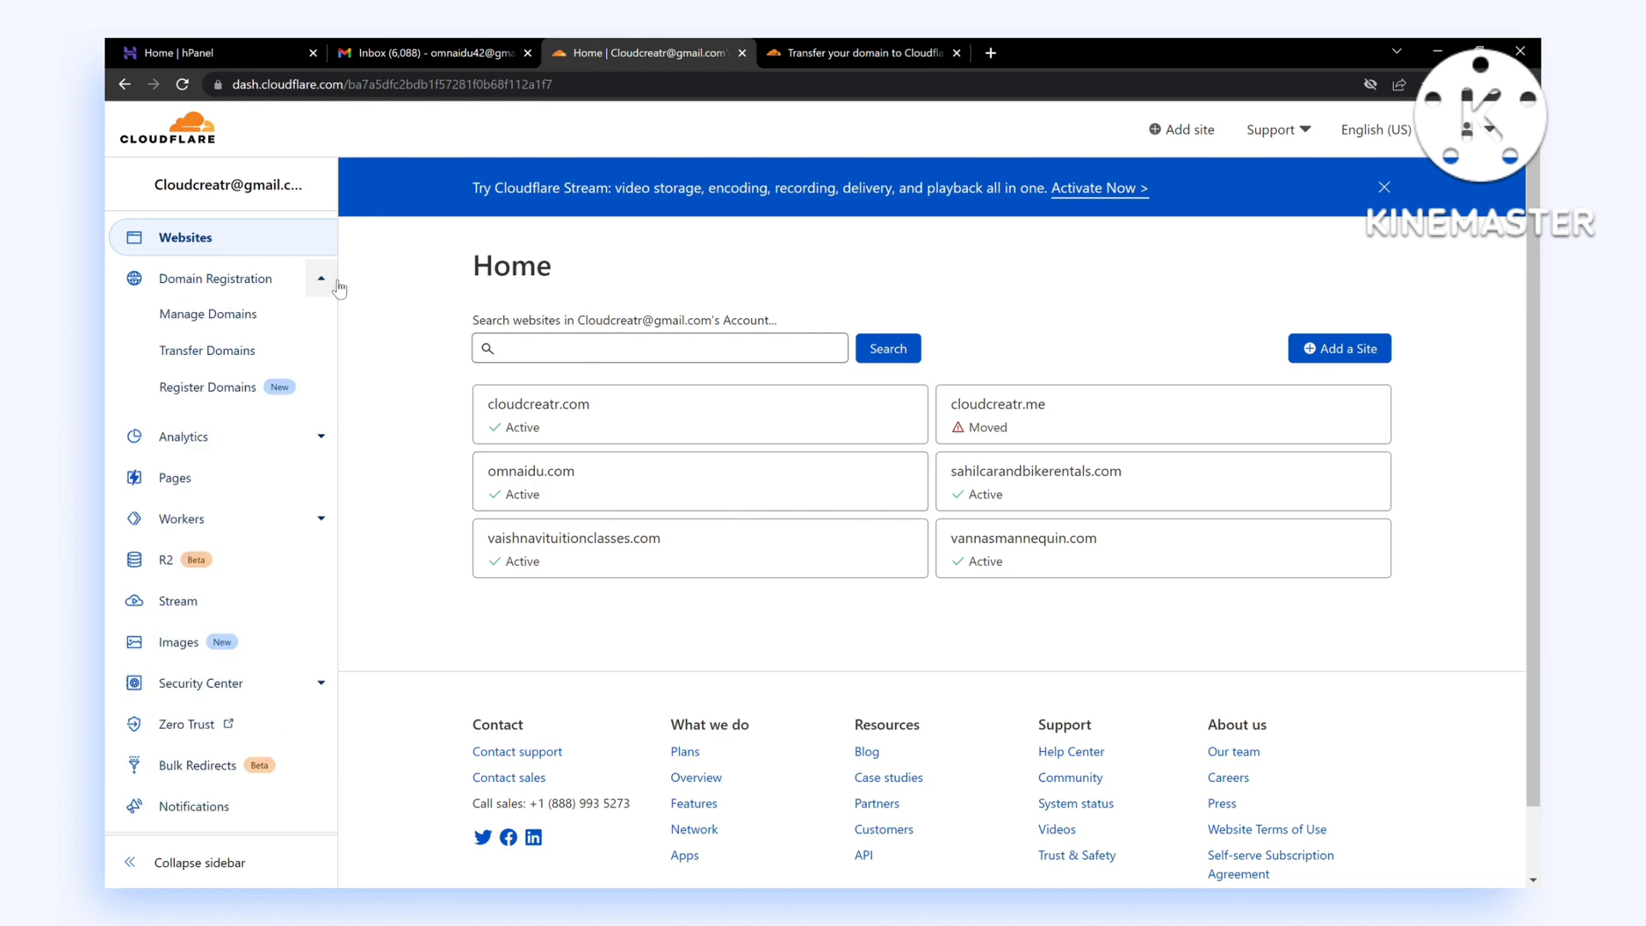
{"action": "left_click", "coordinate": [211, 349]}
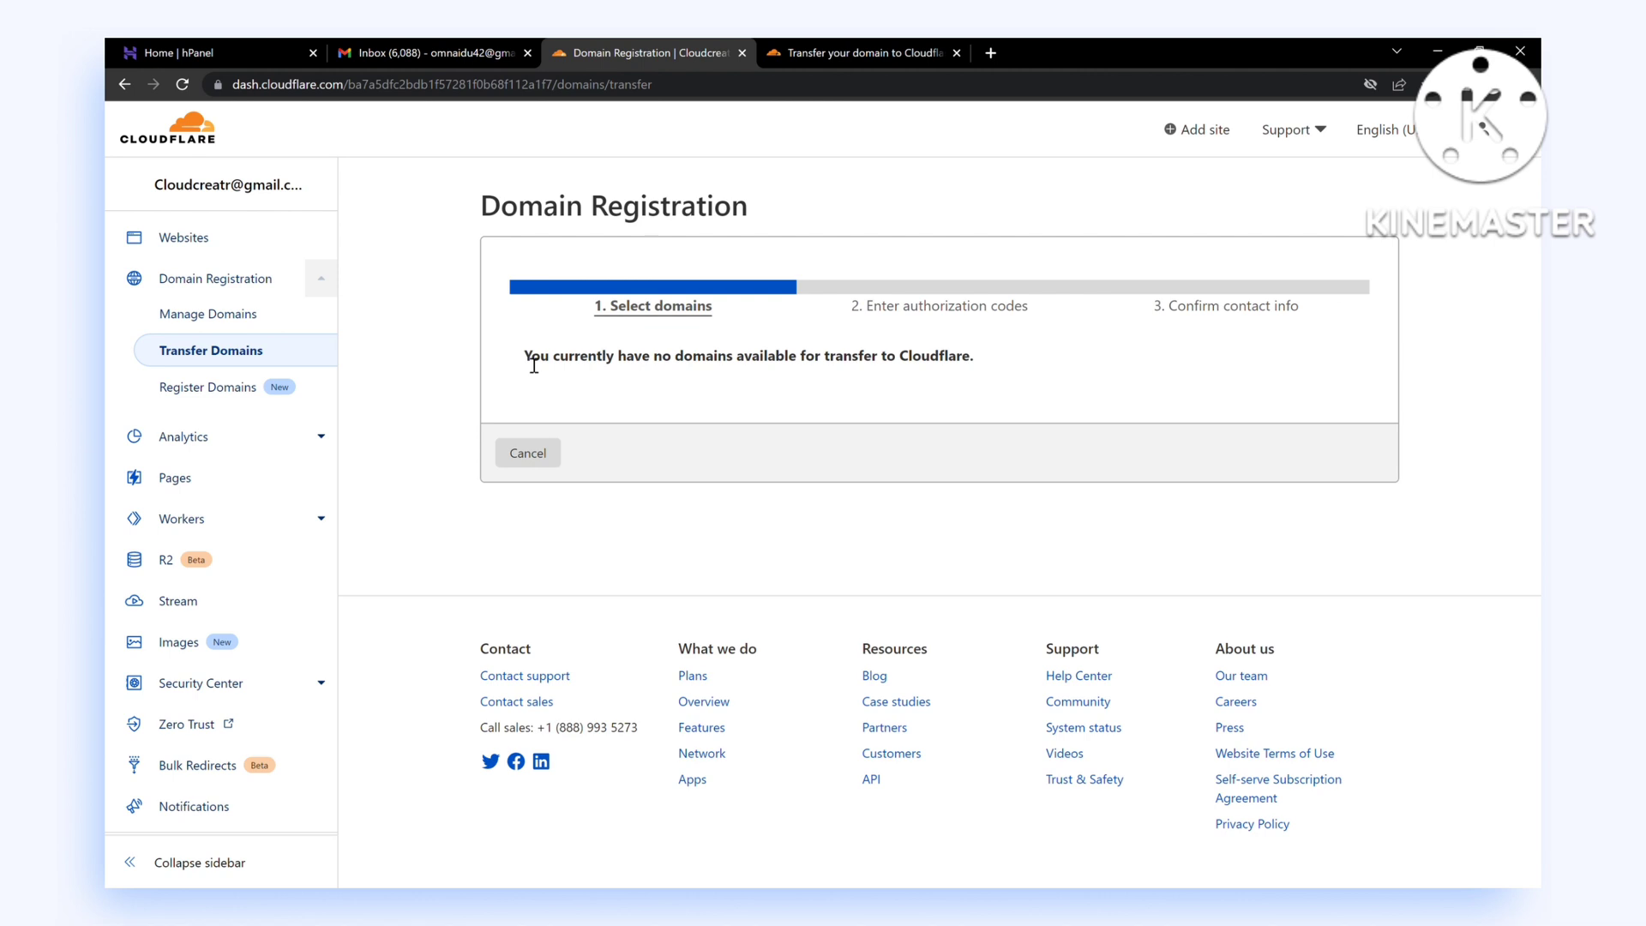
{"action": "scroll", "coordinate": [534, 366], "scroll_direction": "down", "scroll_amount": 1}
{"action": "scroll", "coordinate": [927, 353], "scroll_direction": "down", "scroll_amount": 2}
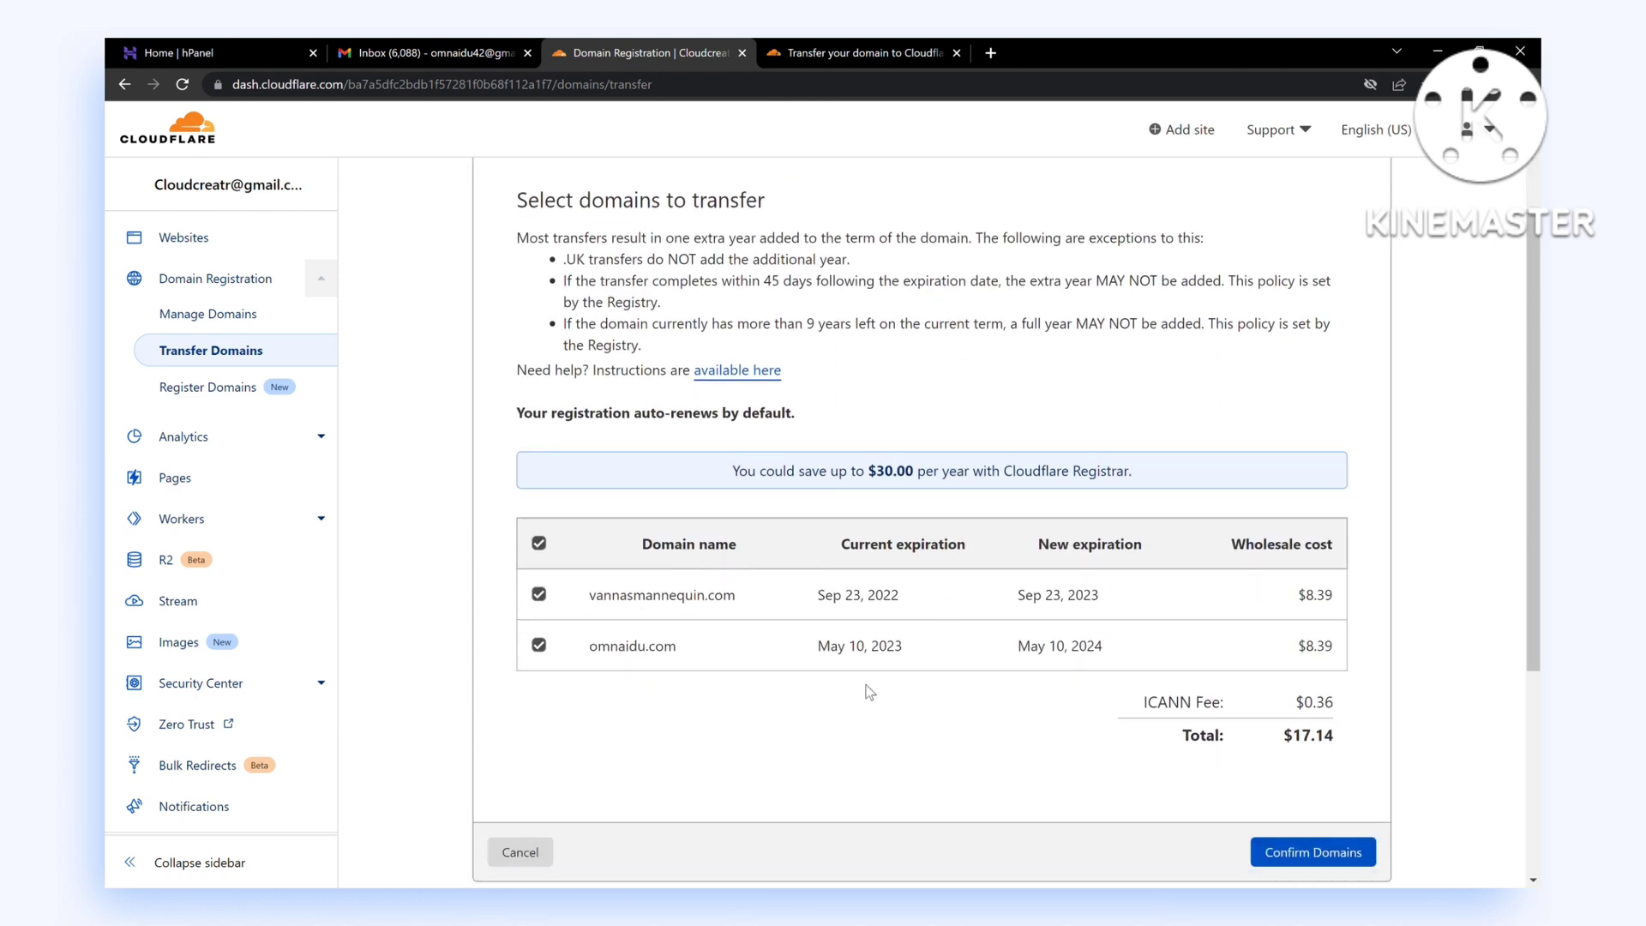
{"action": "left_click", "coordinate": [539, 595]}
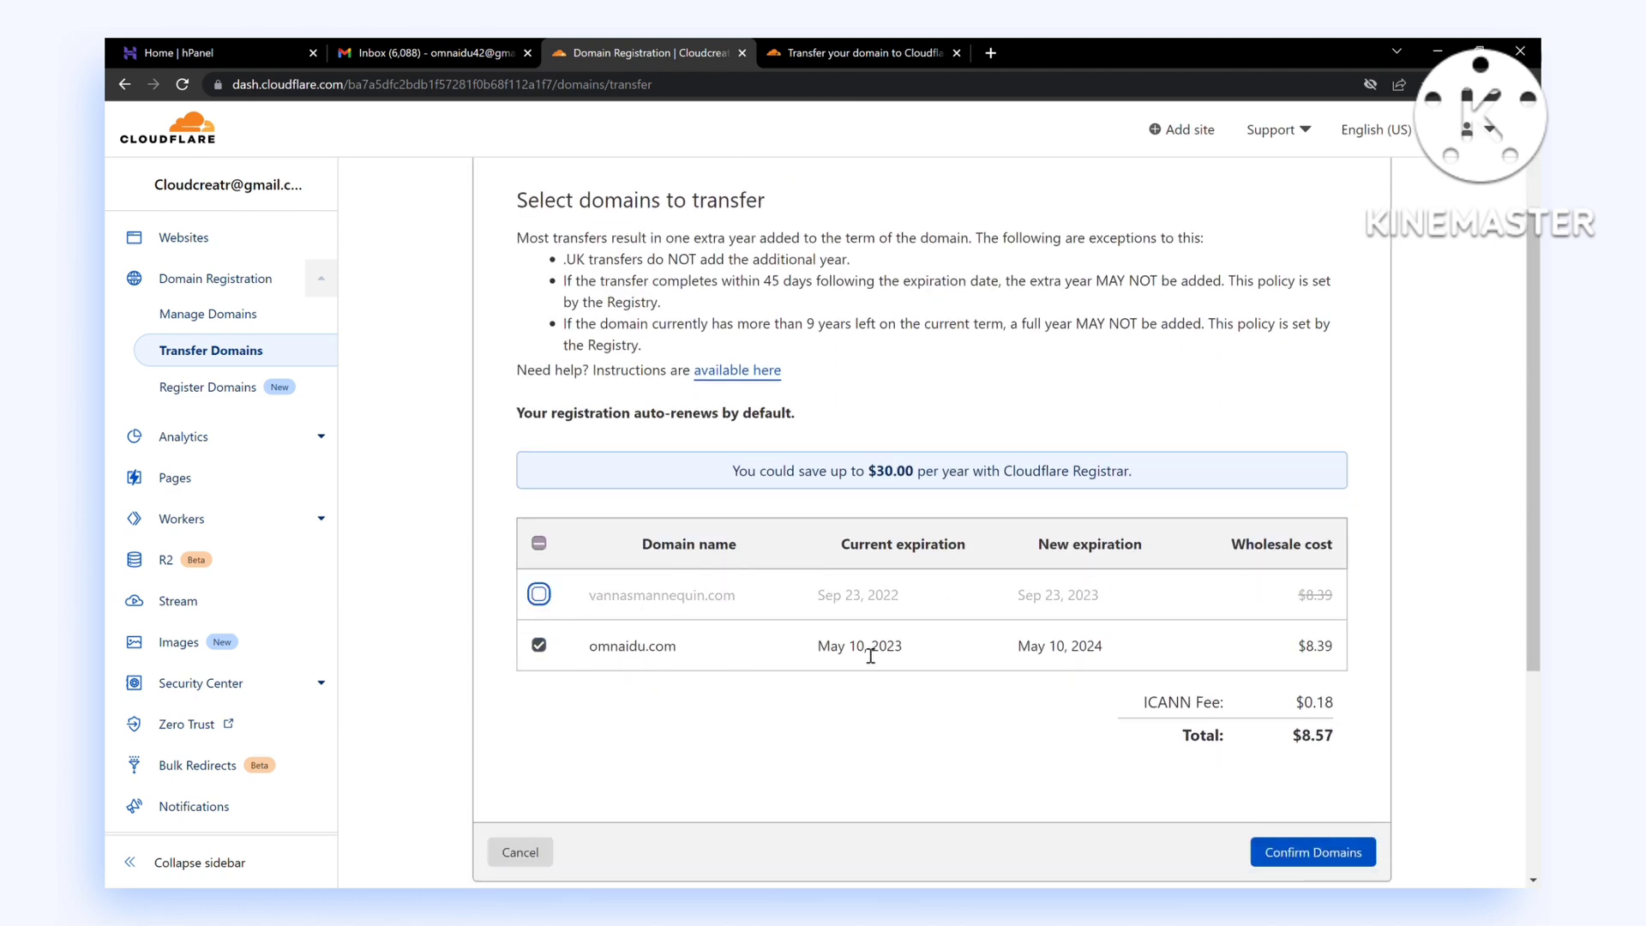
{"action": "scroll", "coordinate": [876, 654], "scroll_direction": "down", "scroll_amount": 1}
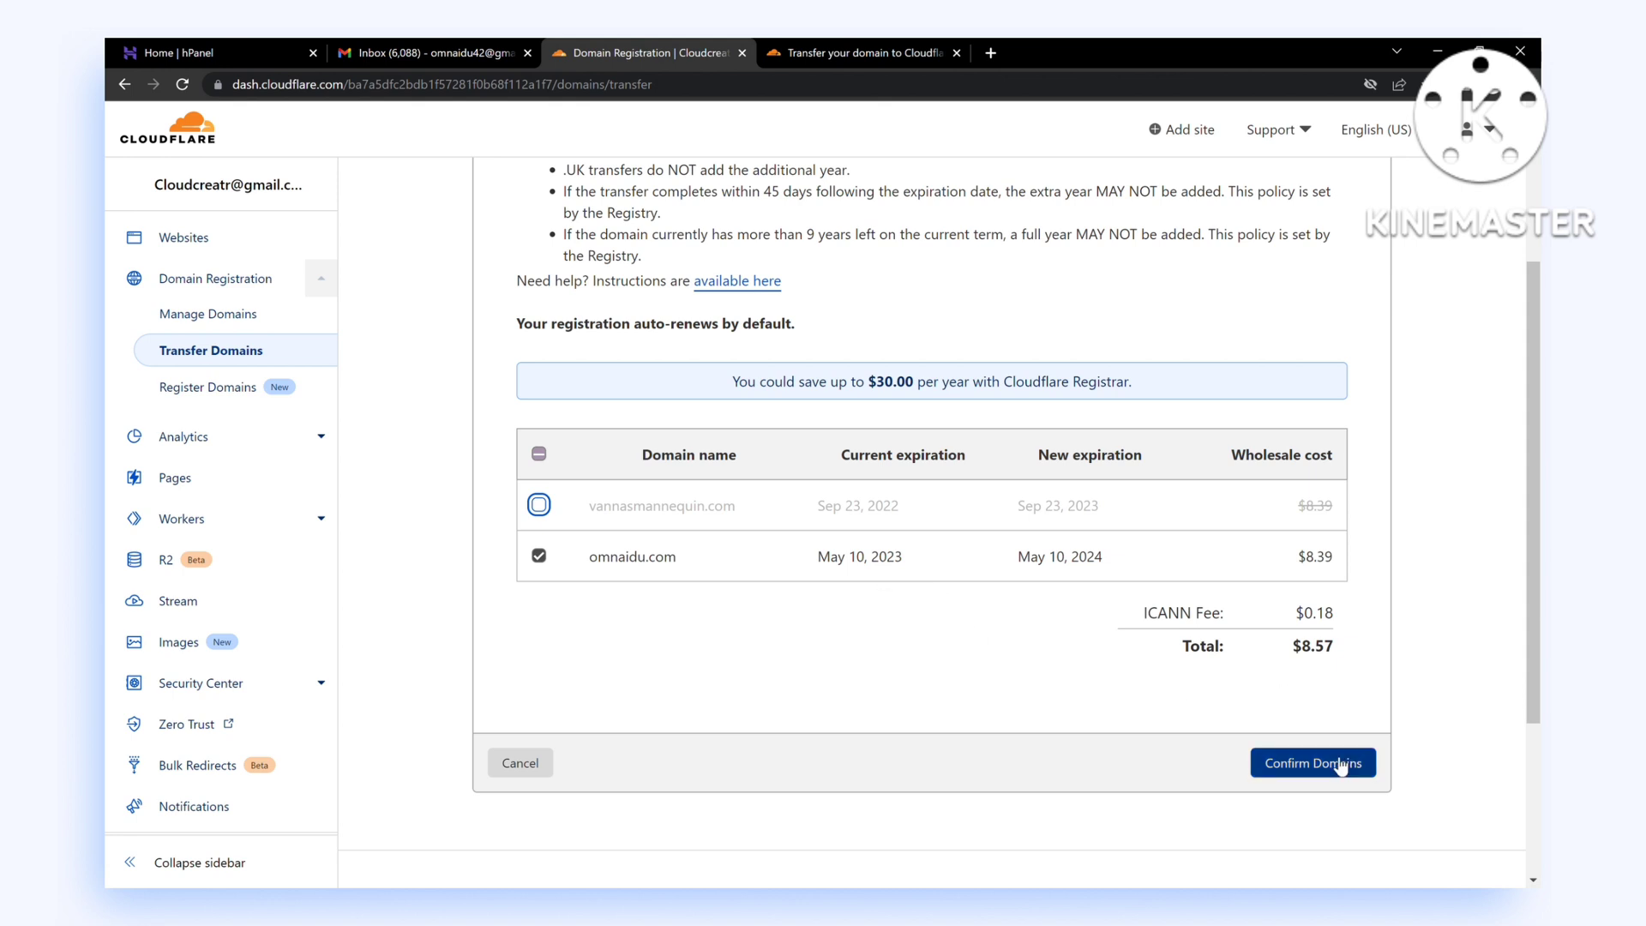
{"action": "left_click", "coordinate": [1313, 762]}
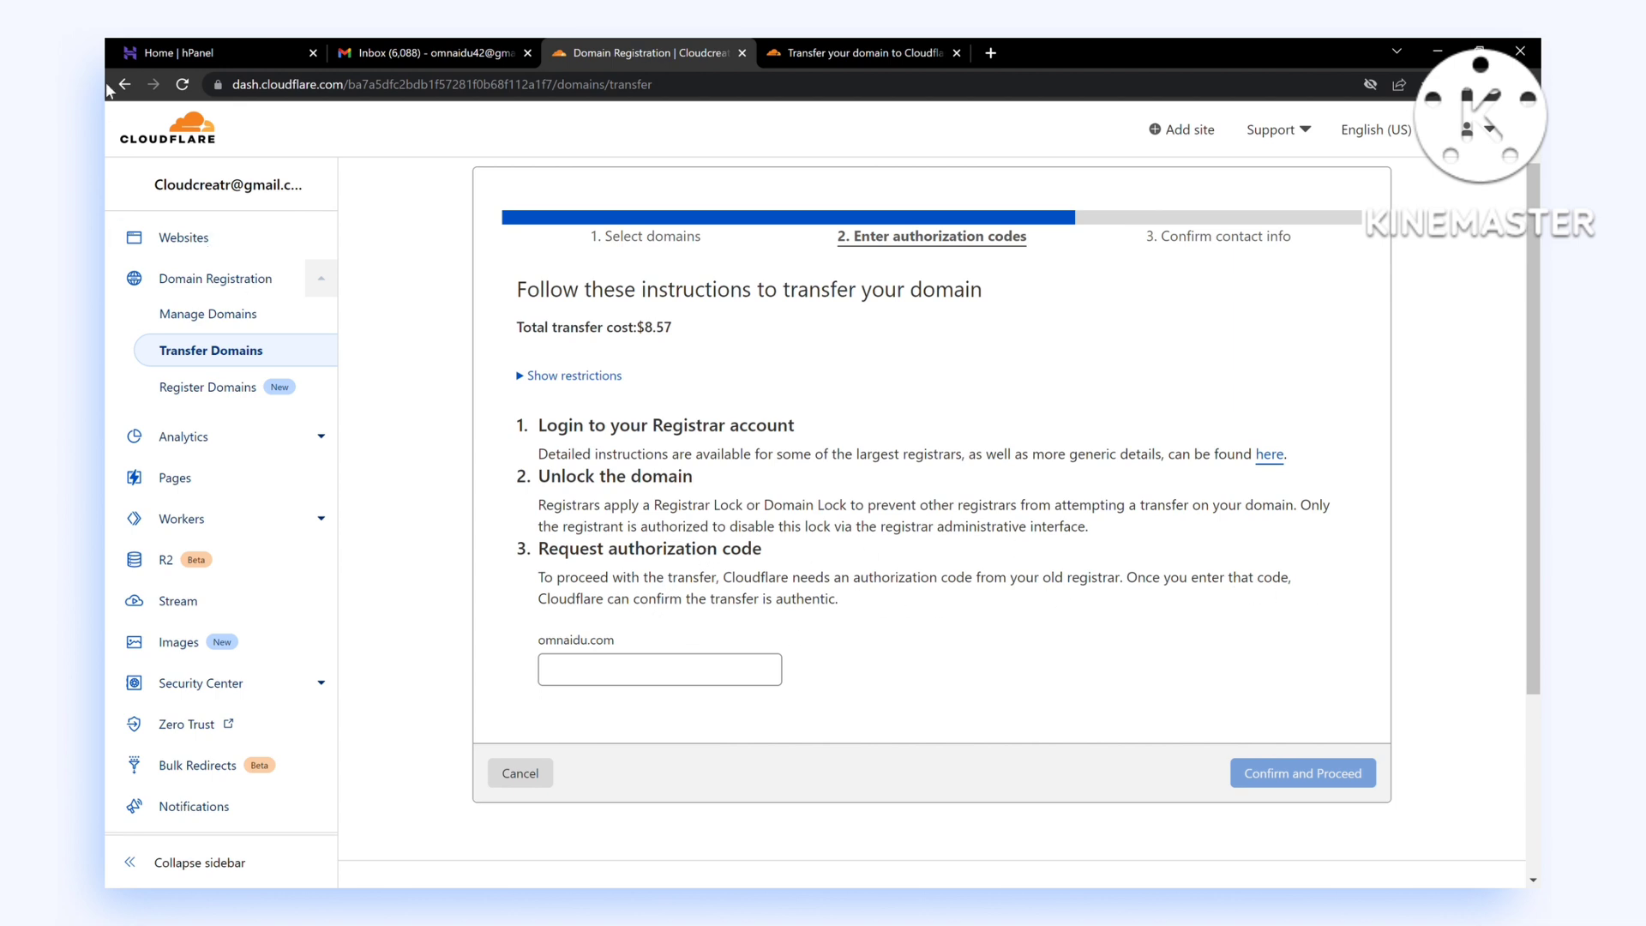
In Hostinger hPanel, dismiss the survey popup and go into Manage for omnaidu.com
{"action": "left_click", "coordinate": [163, 51]}
{"action": "left_click", "coordinate": [1065, 393]}
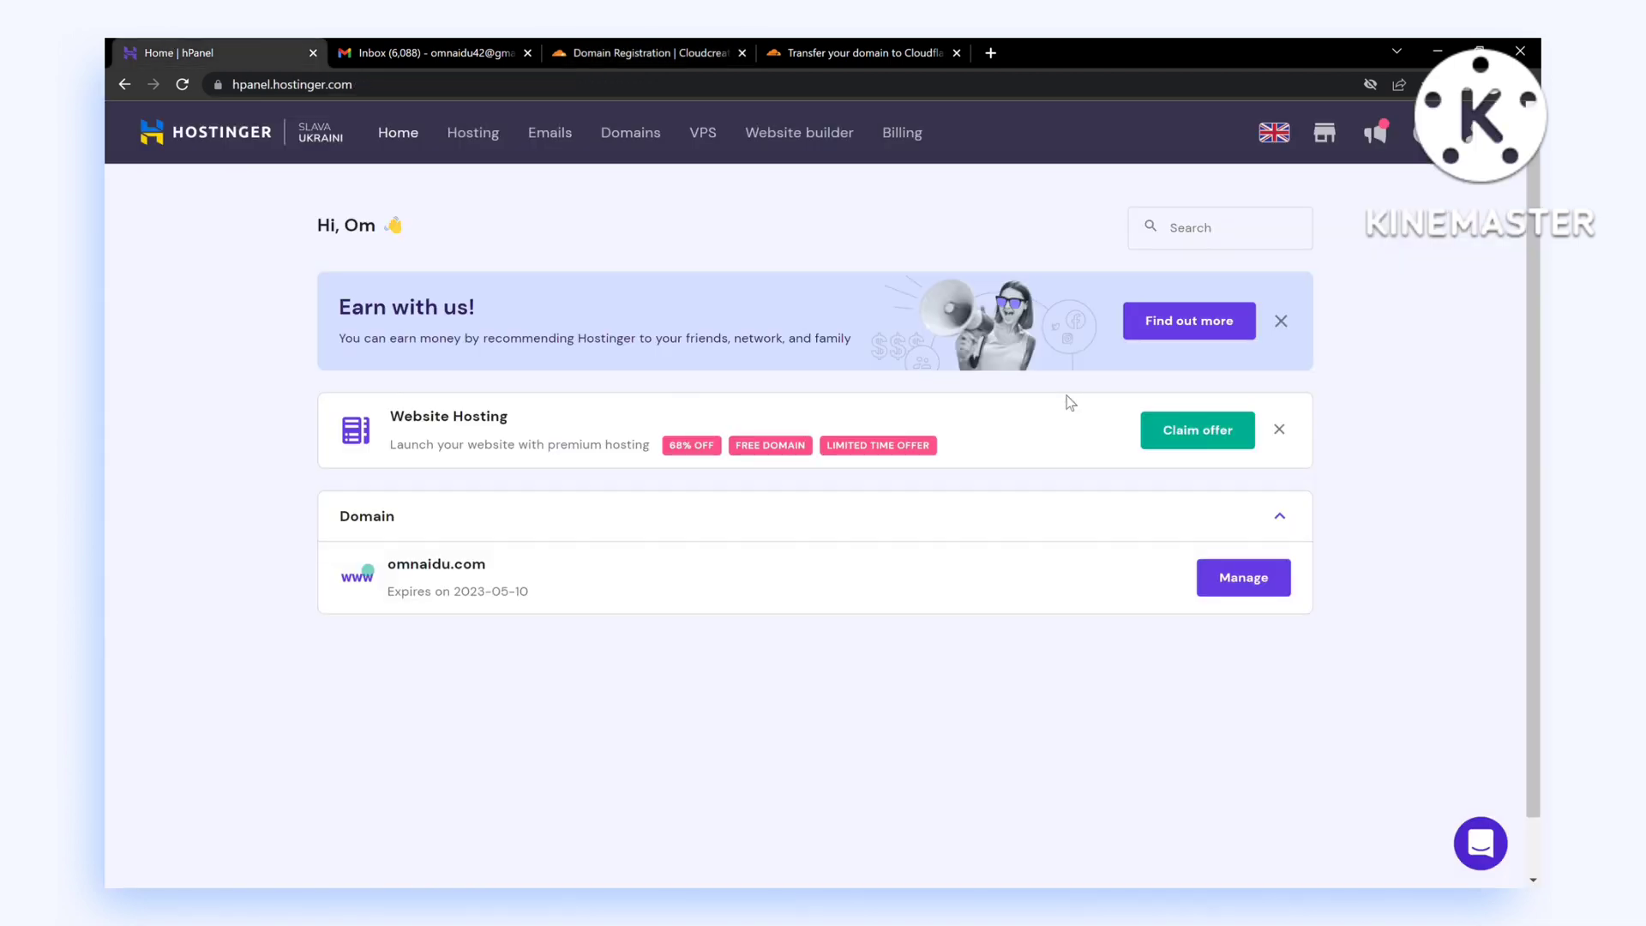
{"action": "left_click", "coordinate": [1229, 582]}
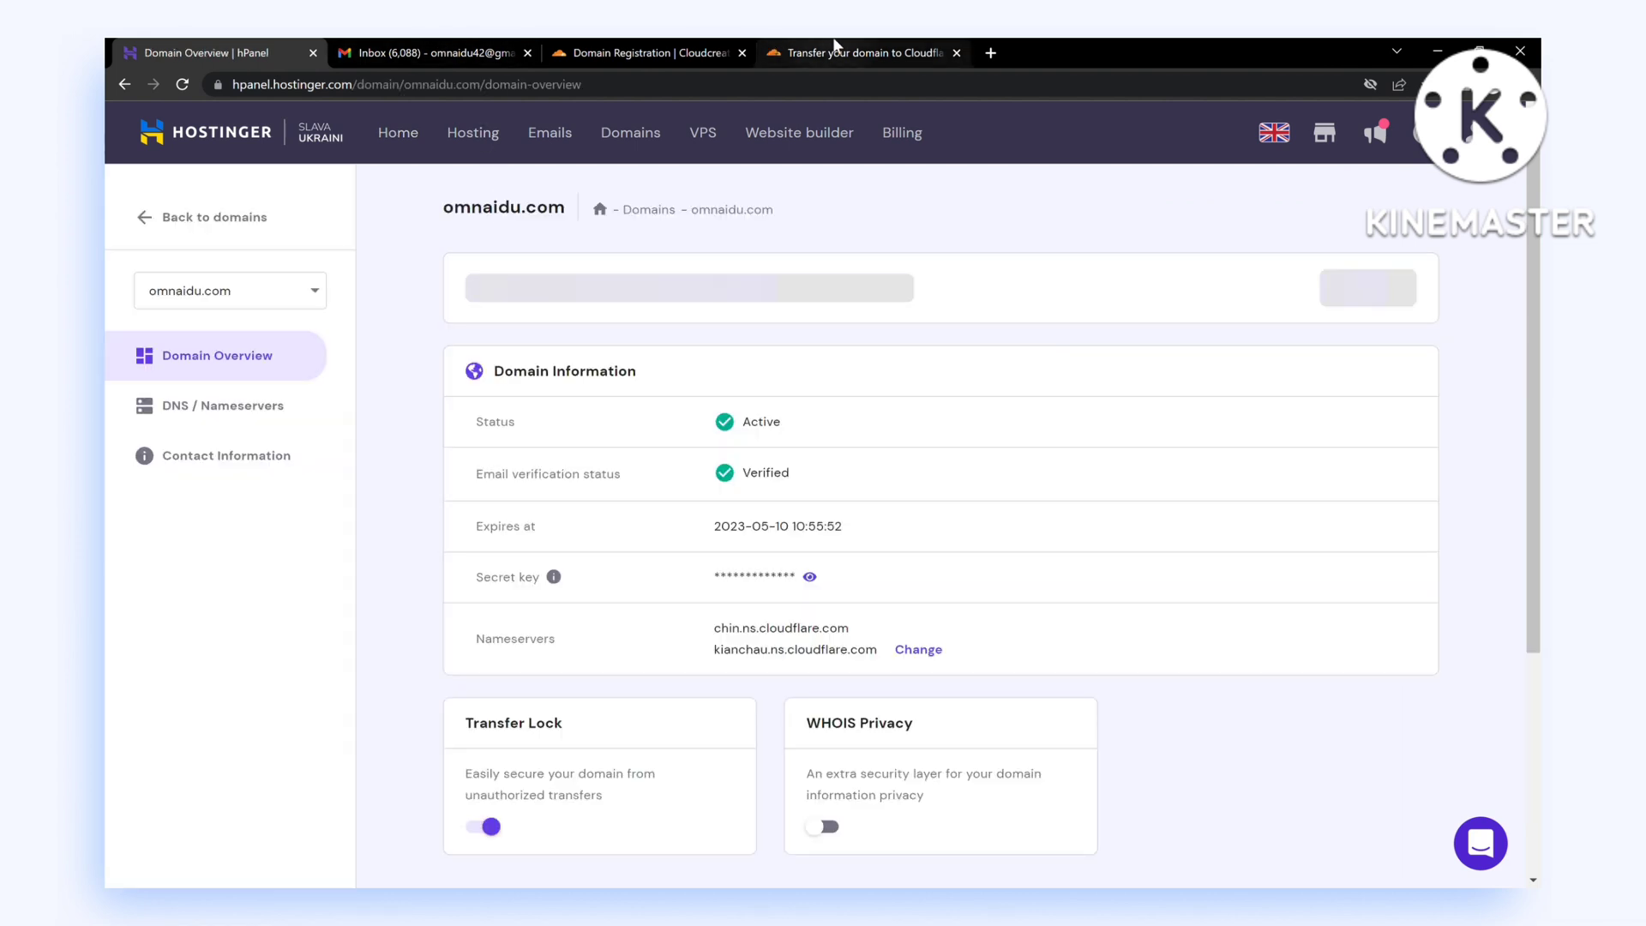
{"action": "left_click", "coordinate": [834, 52]}
{"action": "left_click", "coordinate": [566, 51]}
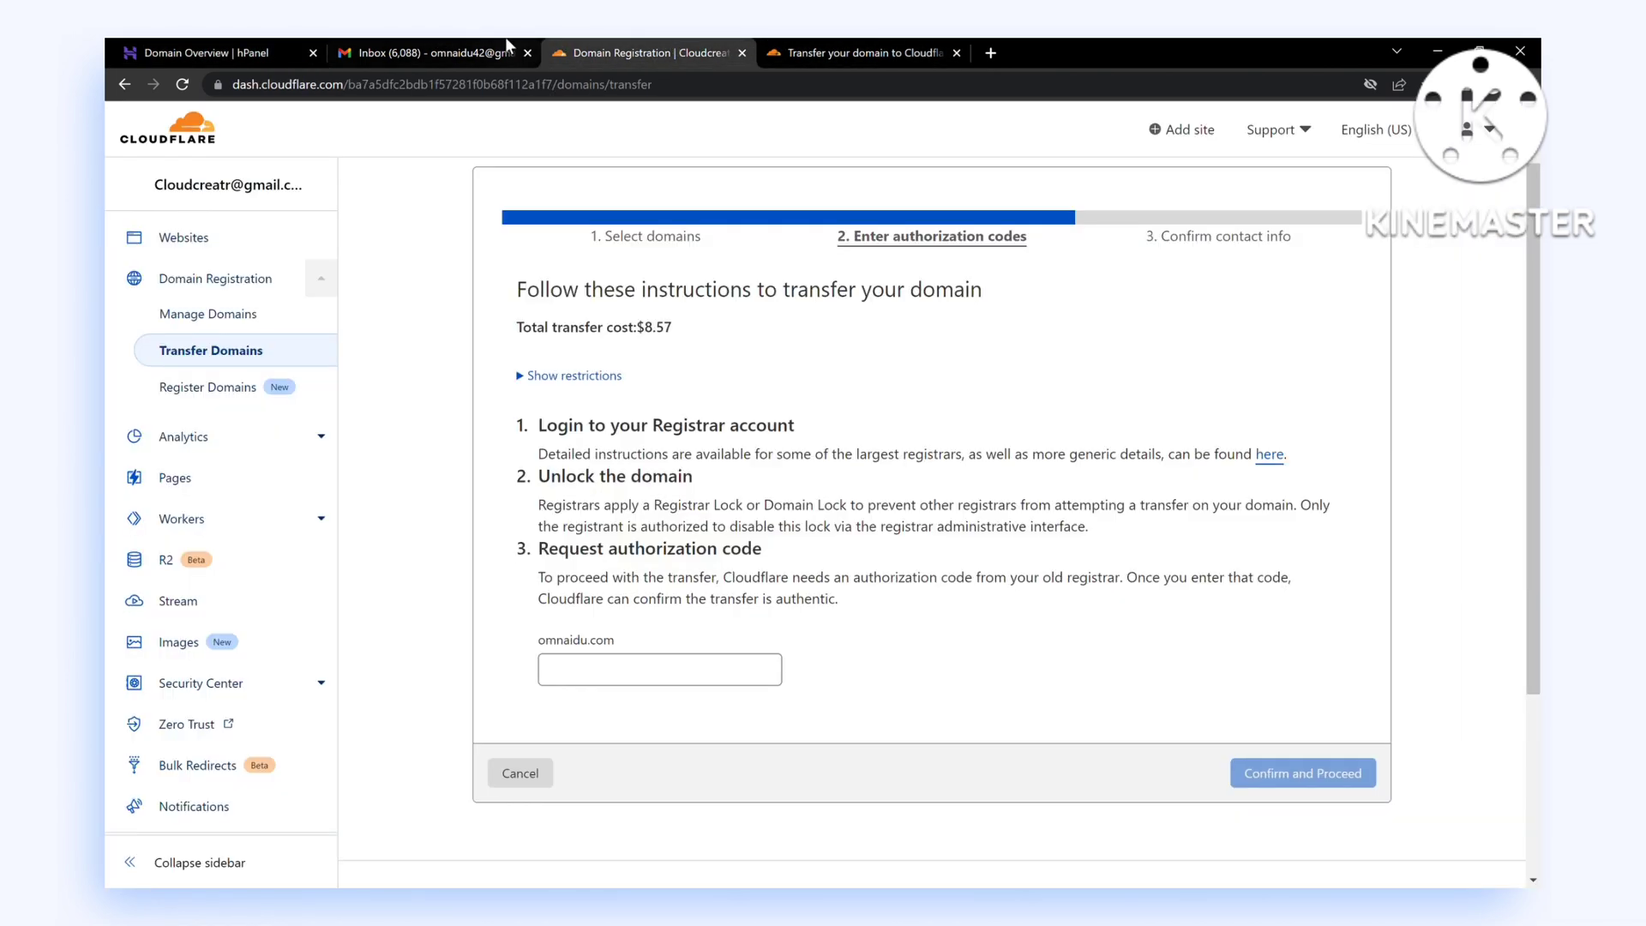
{"action": "left_click", "coordinate": [224, 49]}
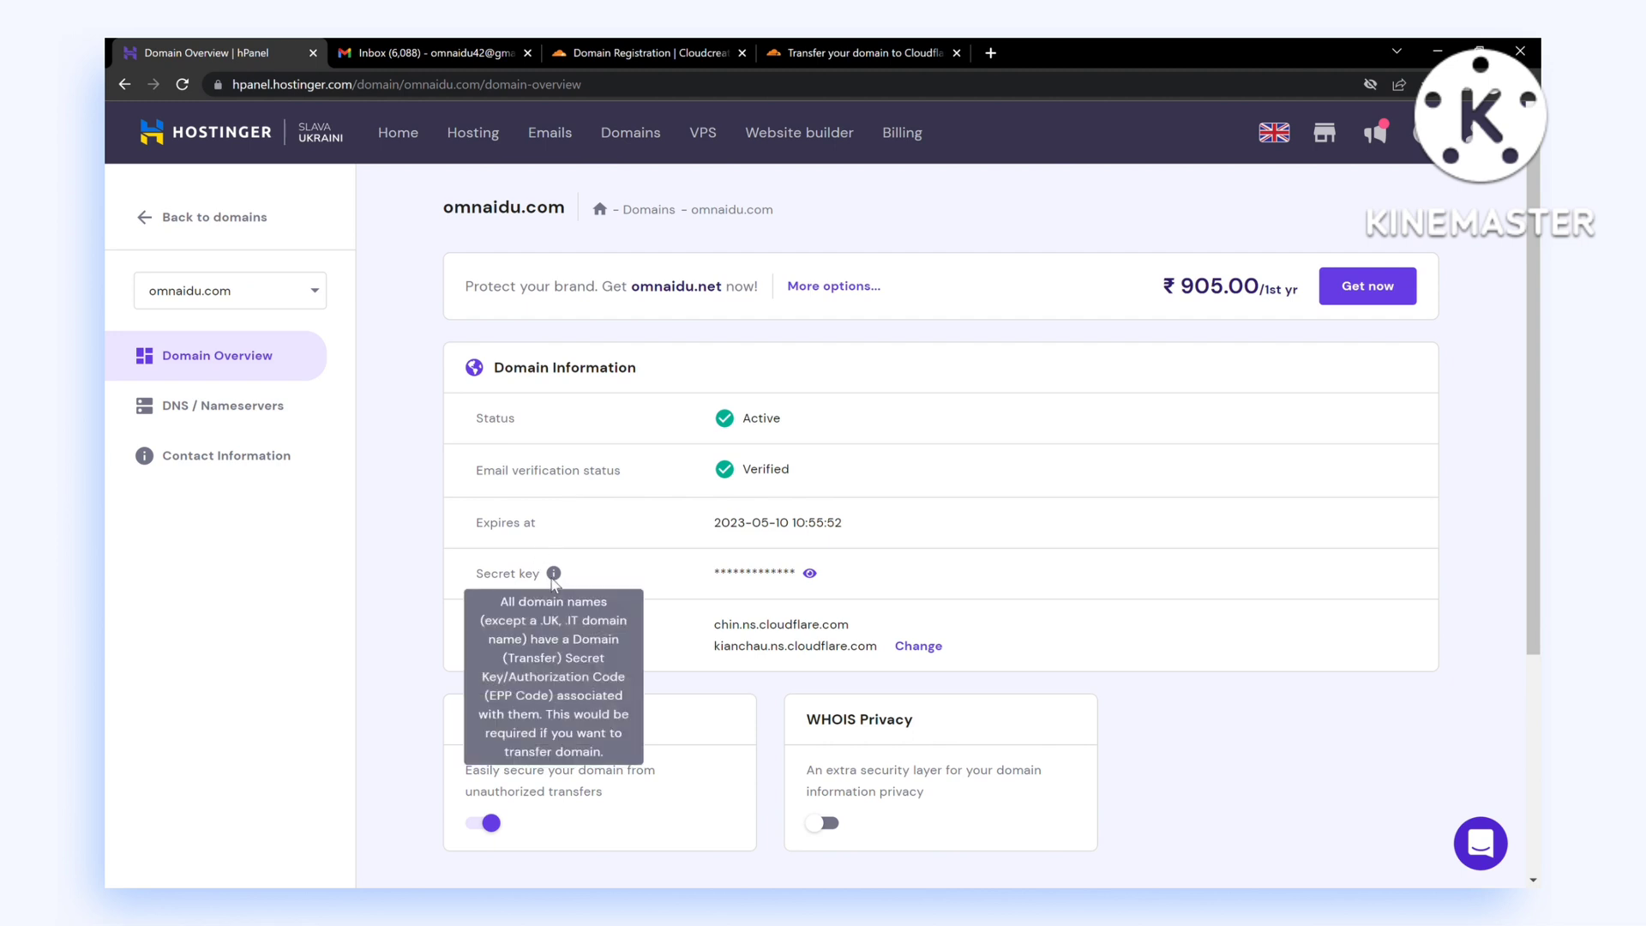
Reveal and copy omnaidu.com's secret key into Cloudflare, turn off its Transfer Lock, and reload the overview
{"action": "left_click", "coordinate": [811, 575]}
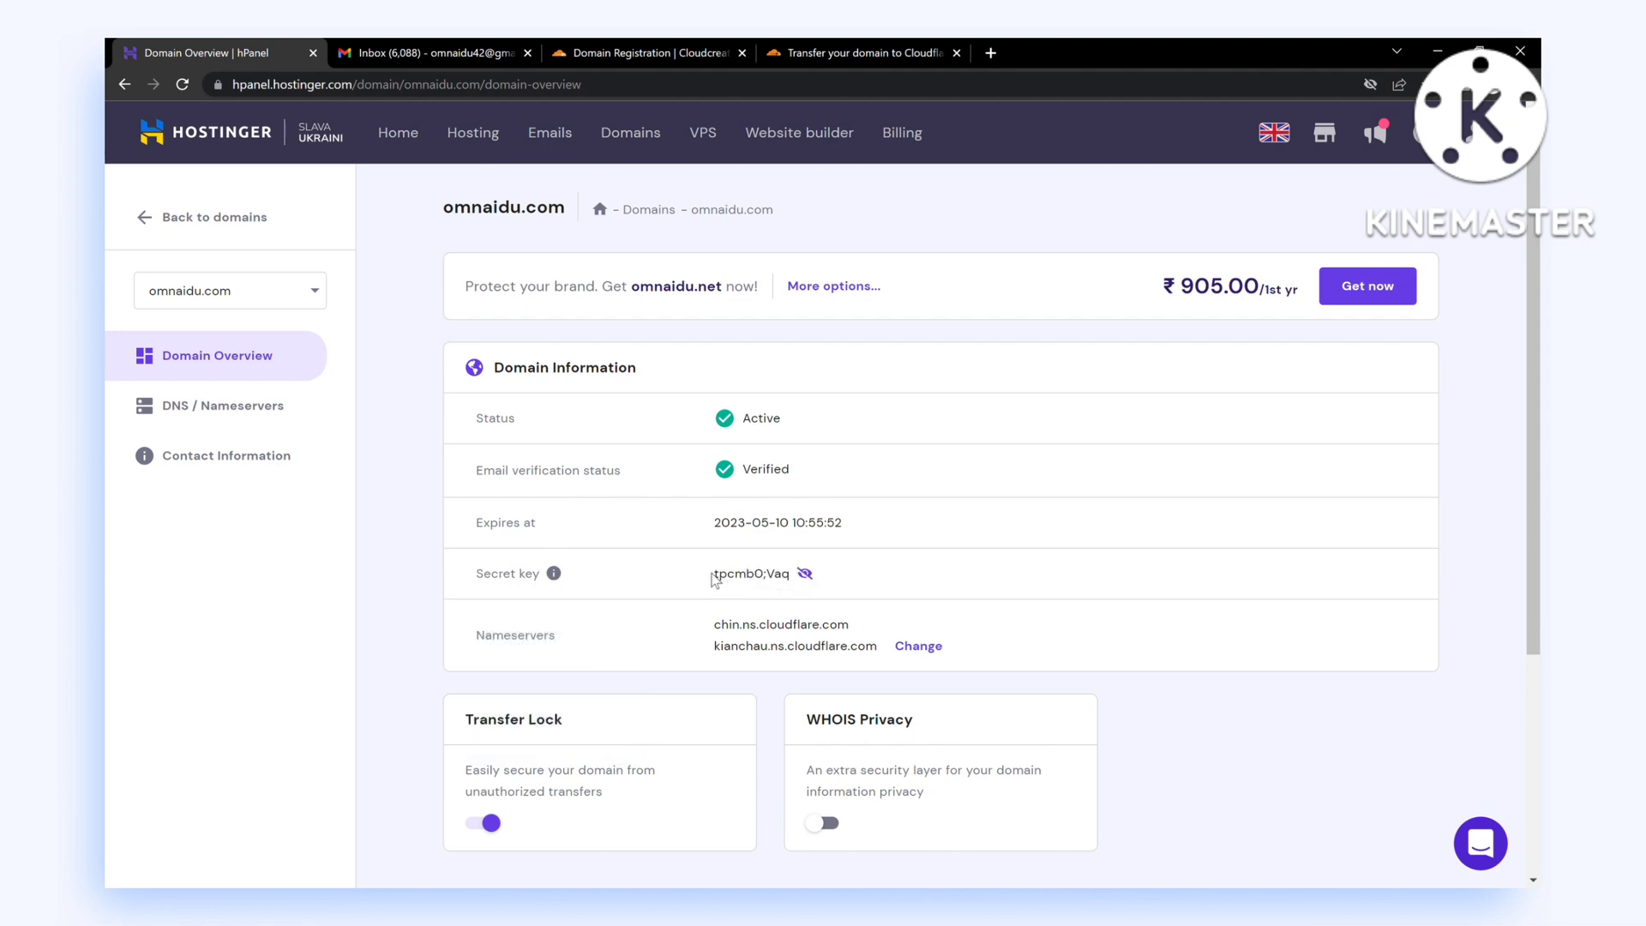
{"action": "left_click_drag", "start_coordinate": [714, 578], "coordinate": [798, 583]}
{"action": "key", "text": "ctrl+c"}
{"action": "scroll", "coordinate": [643, 668], "scroll_direction": "down", "scroll_amount": 1}
{"action": "left_click", "coordinate": [491, 733]}
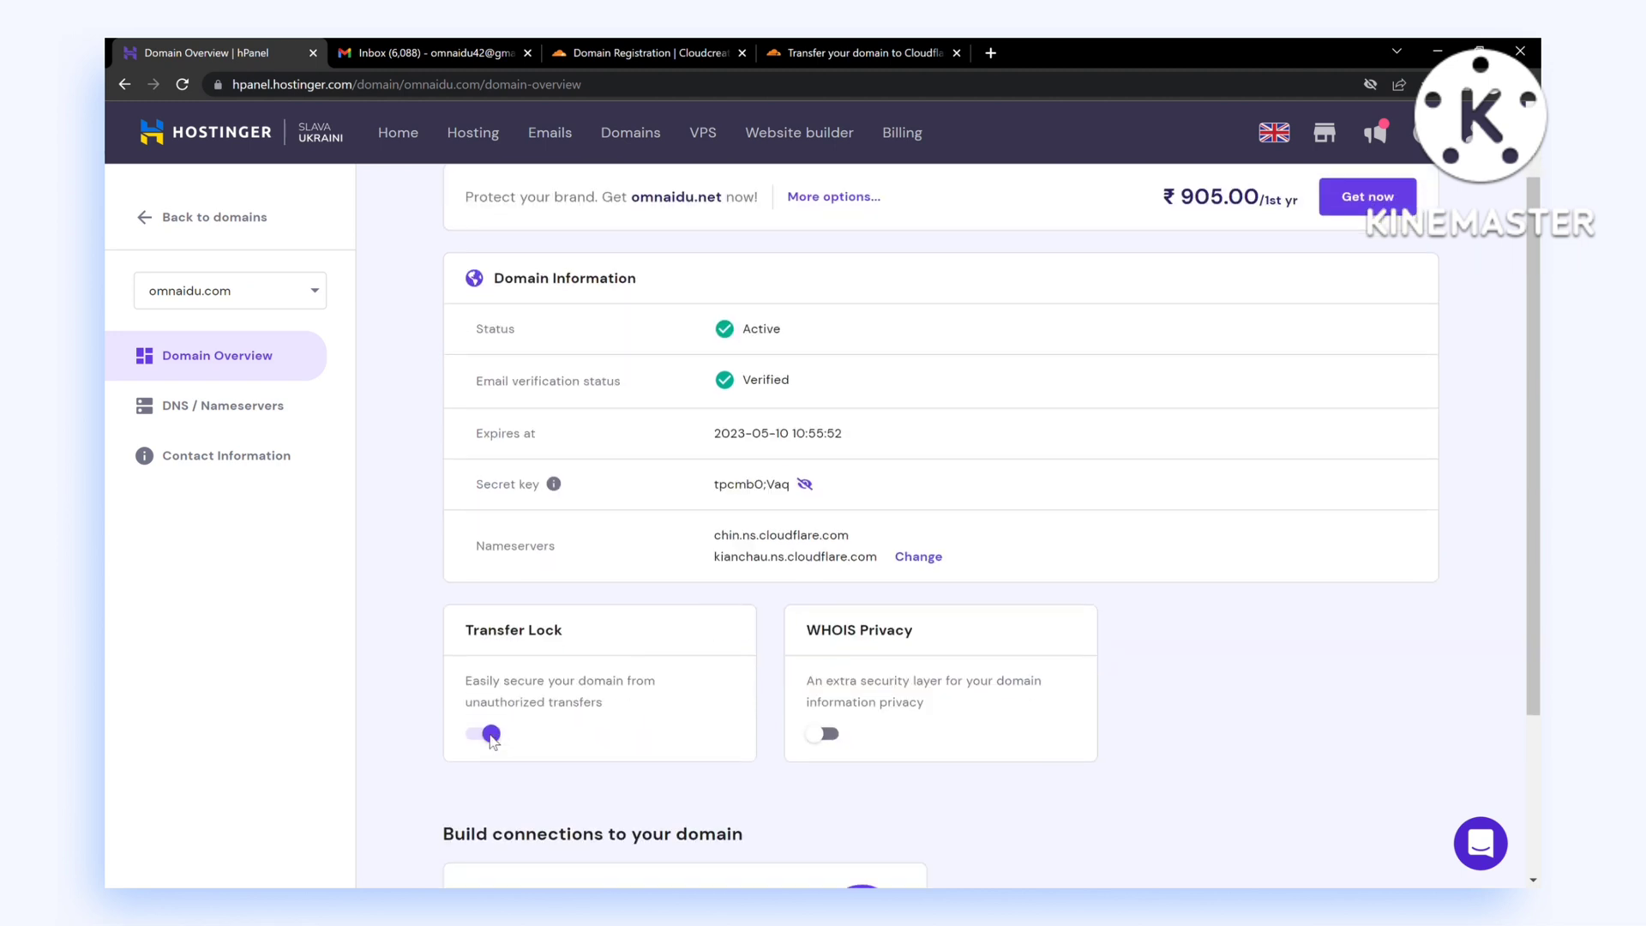
{"action": "scroll", "coordinate": [546, 725], "scroll_direction": "down", "scroll_amount": 2}
{"action": "scroll", "coordinate": [546, 723], "scroll_direction": "up", "scroll_amount": 1}
{"action": "scroll", "coordinate": [546, 724], "scroll_direction": "up", "scroll_amount": 1}
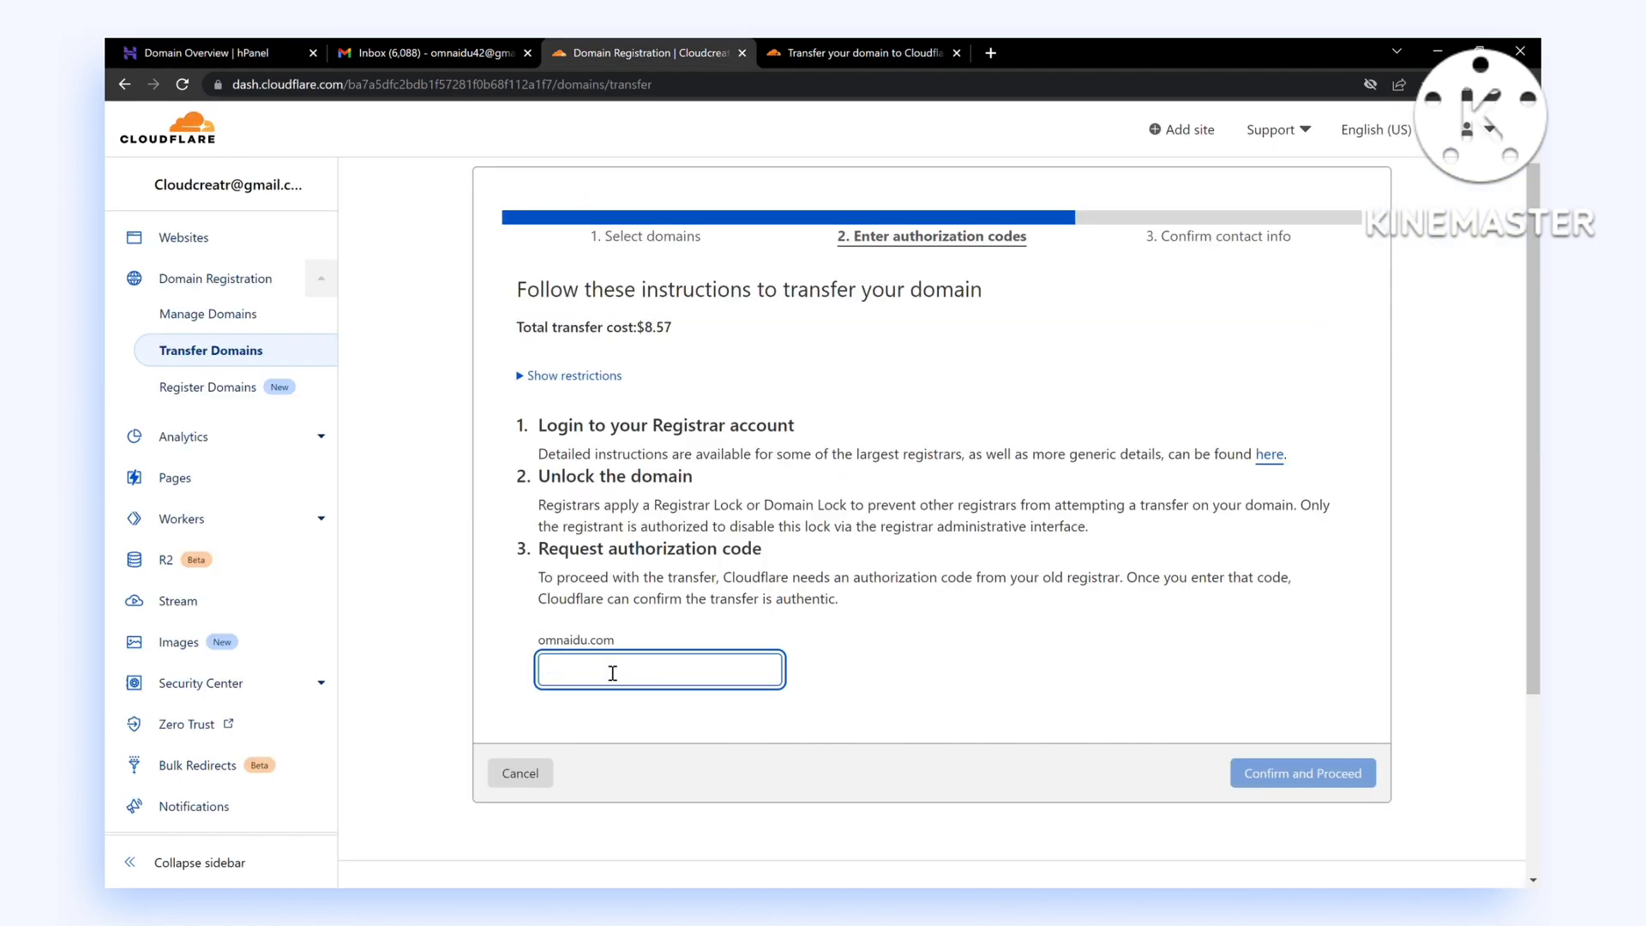
{"action": "key", "text": "ctrl+v"}
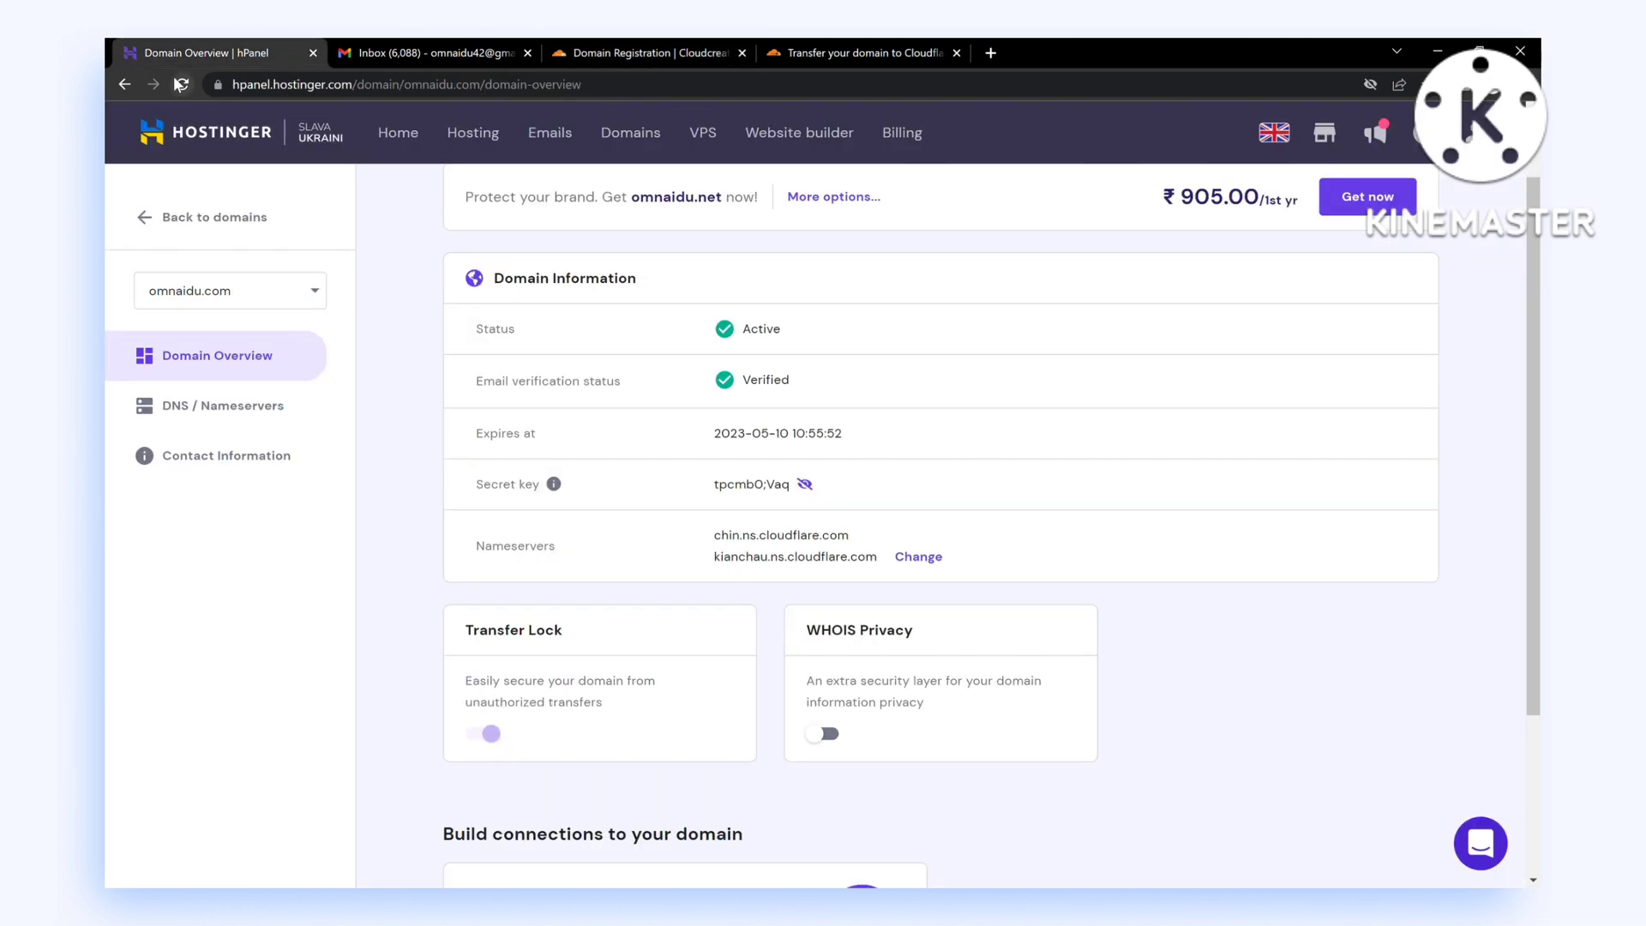
{"action": "left_click", "coordinate": [181, 86]}
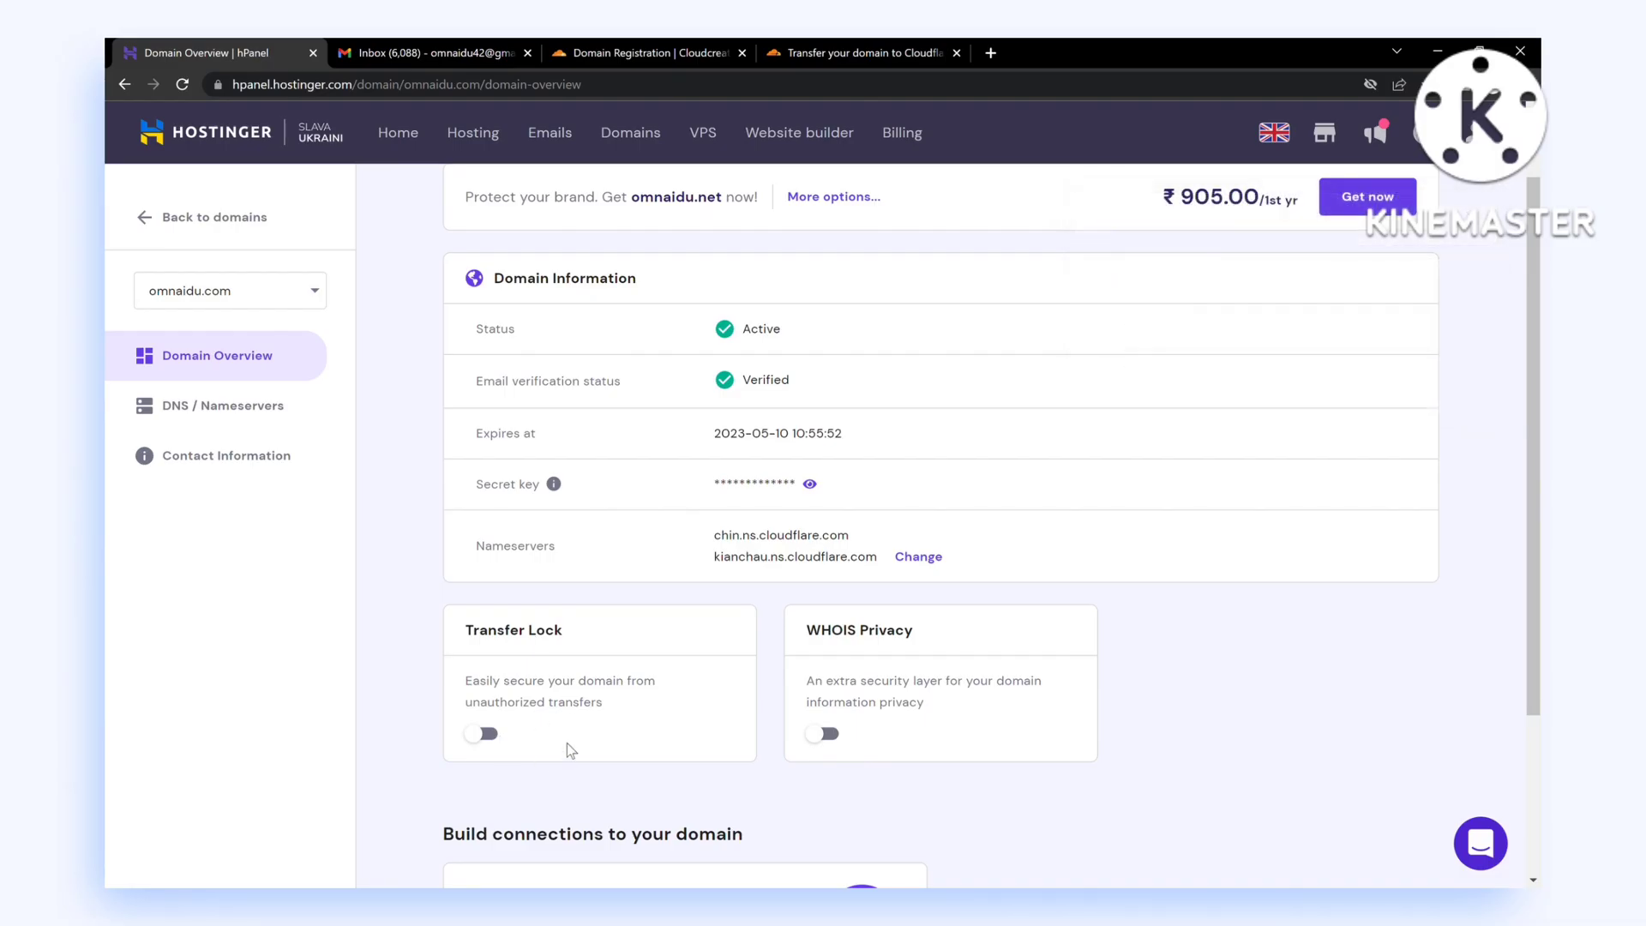
Submit the authorization code in Cloudflare, then Confirm and Finalize Transfer so 'Your transfers are now underway!' shows
{"action": "left_click", "coordinate": [809, 483]}
{"action": "left_click", "coordinate": [453, 51]}
{"action": "left_click", "coordinate": [643, 53]}
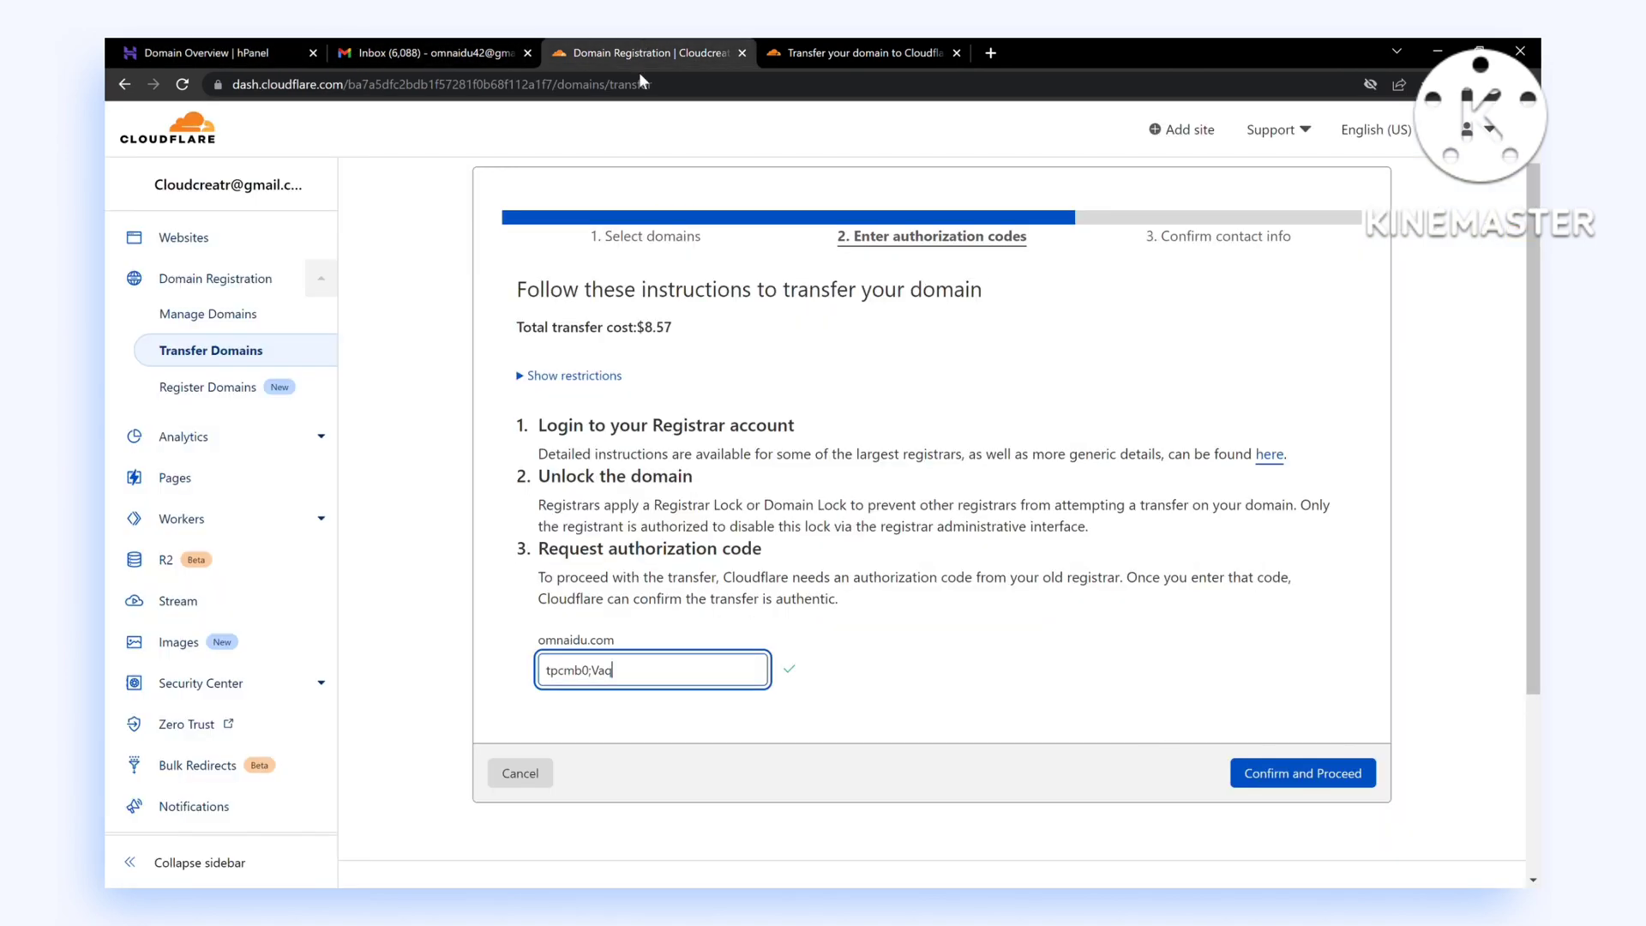
{"action": "left_click", "coordinate": [1312, 776]}
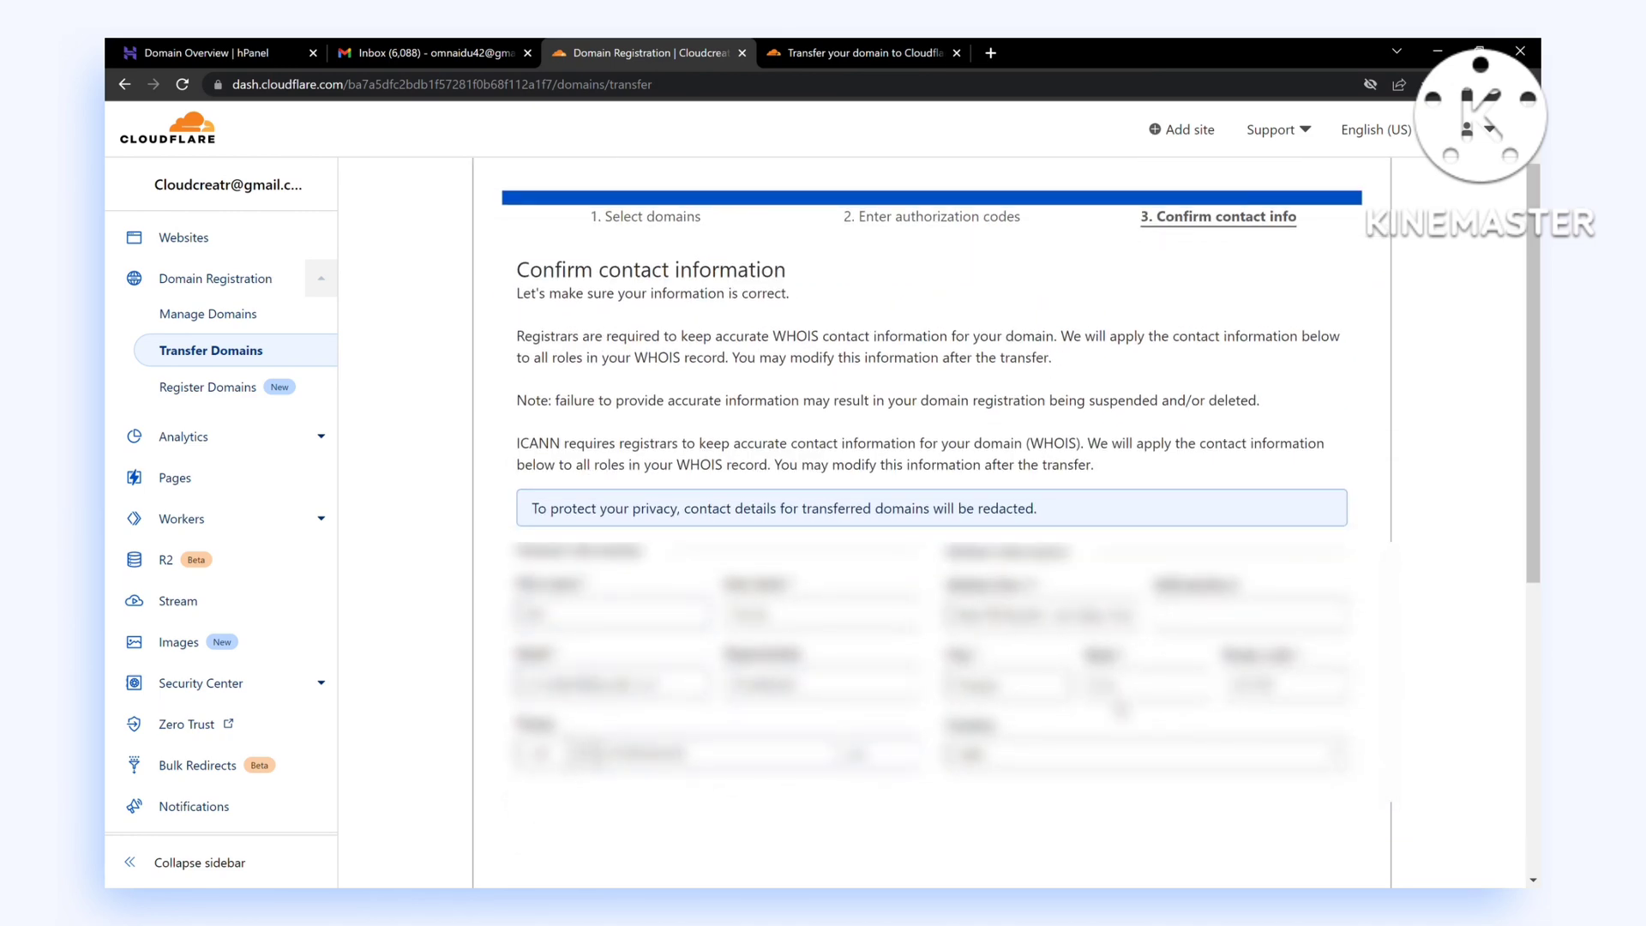
{"action": "scroll", "coordinate": [1348, 687], "scroll_direction": "down", "scroll_amount": 2}
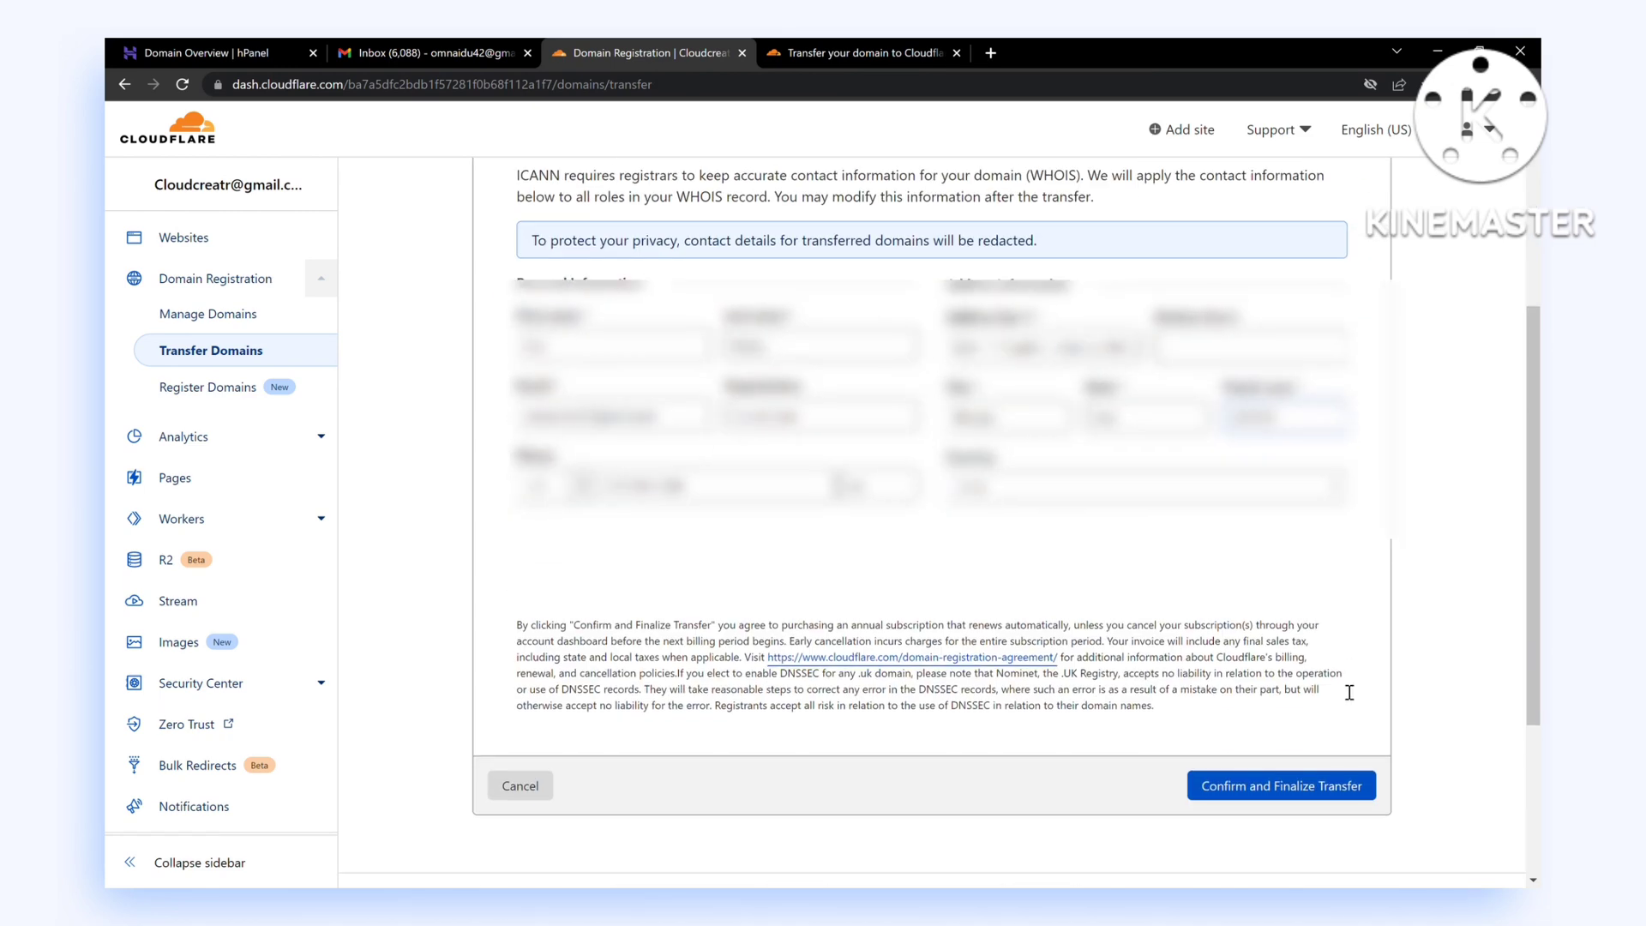
{"action": "left_click", "coordinate": [1309, 804]}
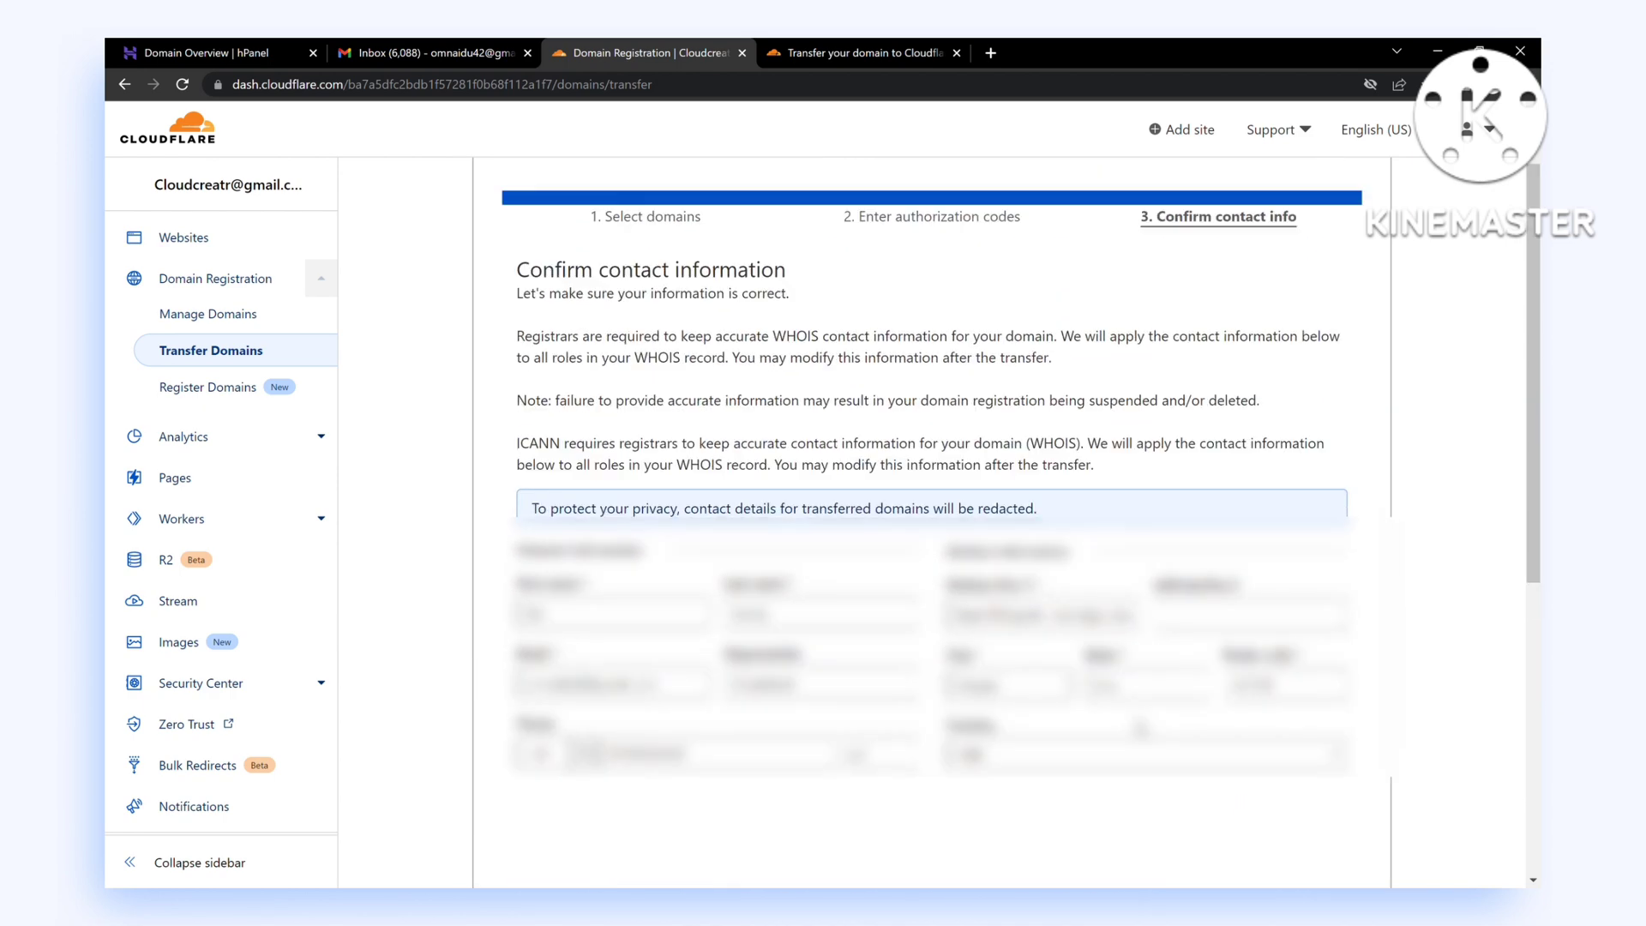
{"action": "scroll", "coordinate": [1145, 728], "scroll_direction": "down", "scroll_amount": 2}
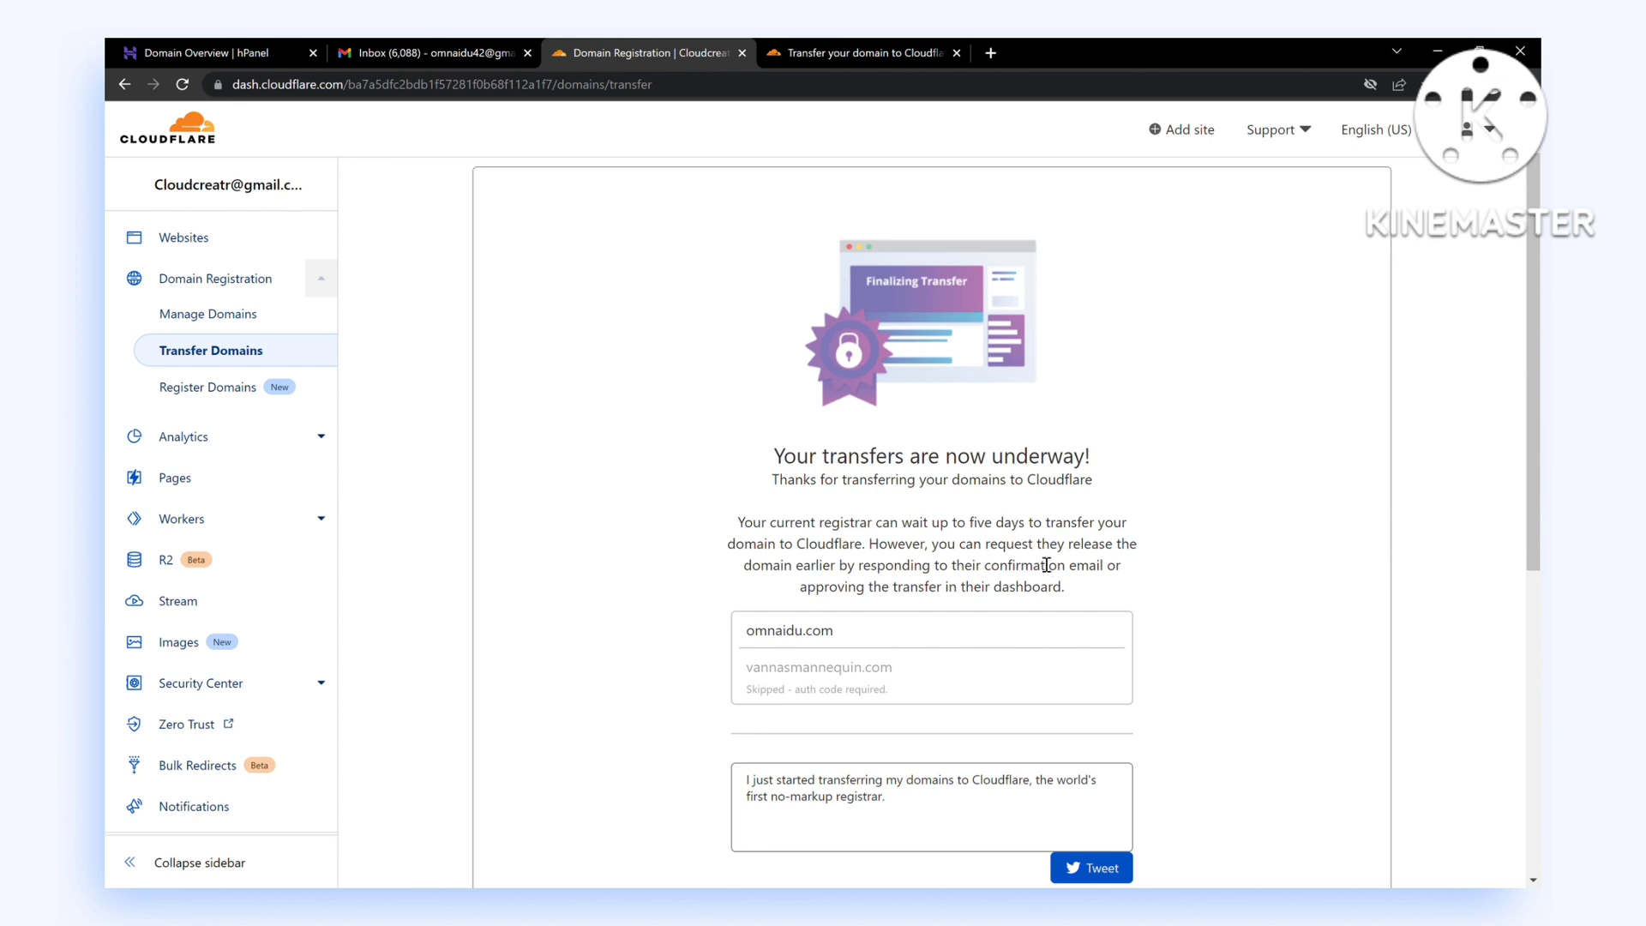
{"action": "mouse_move", "coordinate": [787, 471]}
{"action": "left_mouse_down"}
{"action": "mouse_move", "coordinate": [1092, 466]}
{"action": "mouse_move", "coordinate": [938, 493]}
{"action": "left_mouse_up"}
{"action": "scroll", "coordinate": [924, 573], "scroll_direction": "down", "scroll_amount": 1}
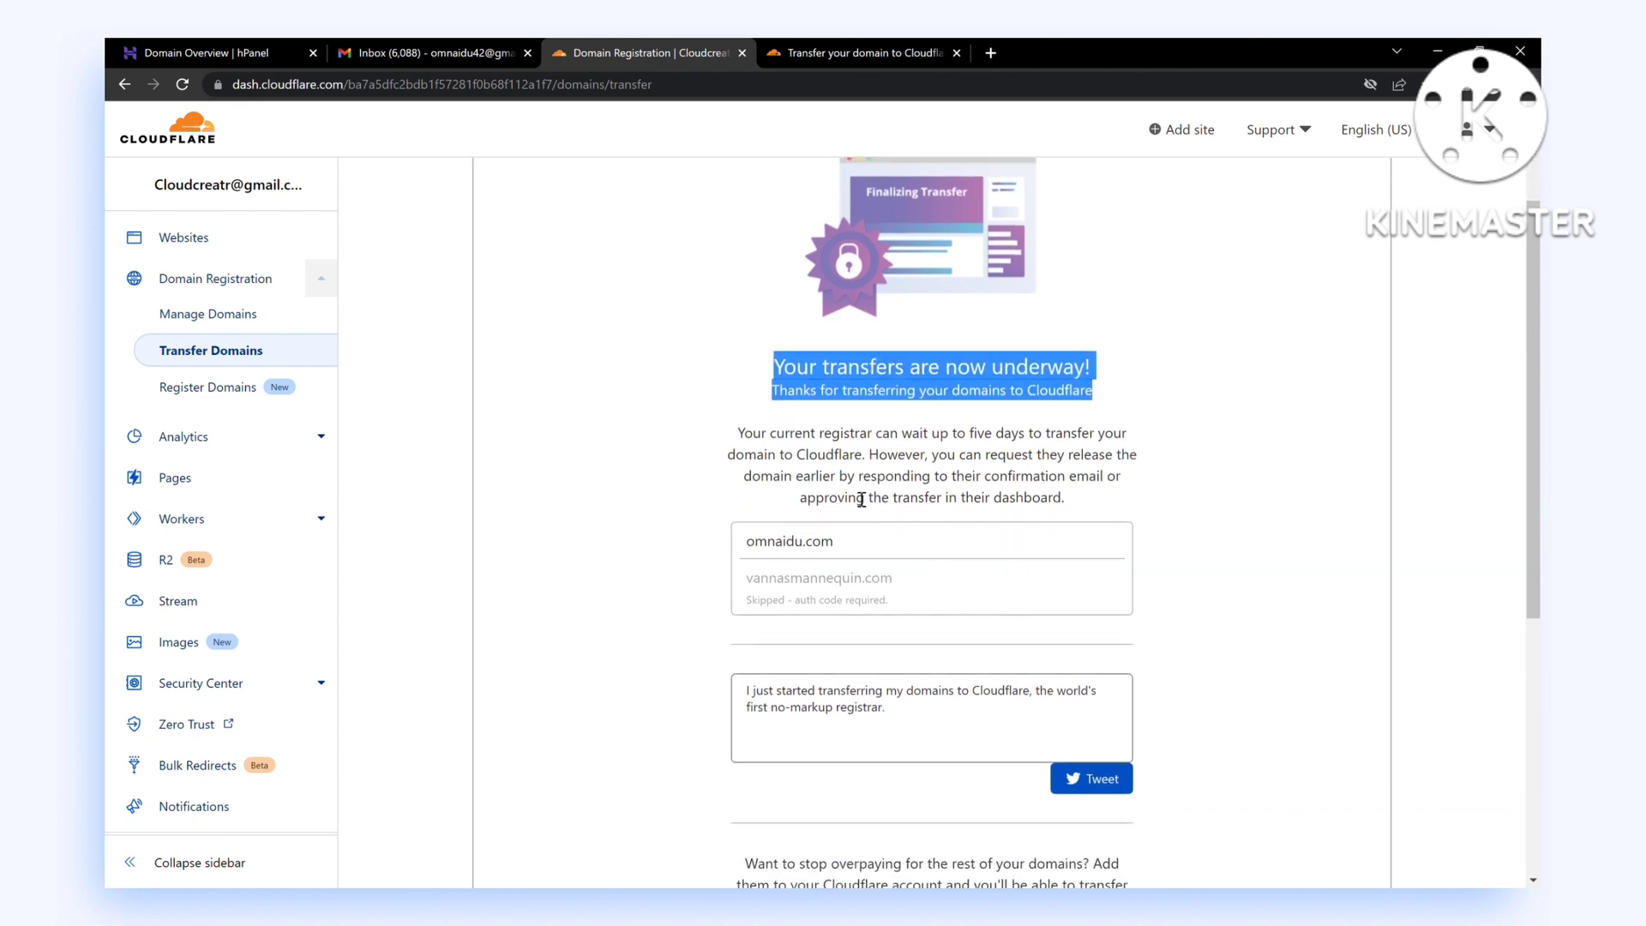
{"action": "left_click_drag", "start_coordinate": [738, 433], "coordinate": [1087, 476]}
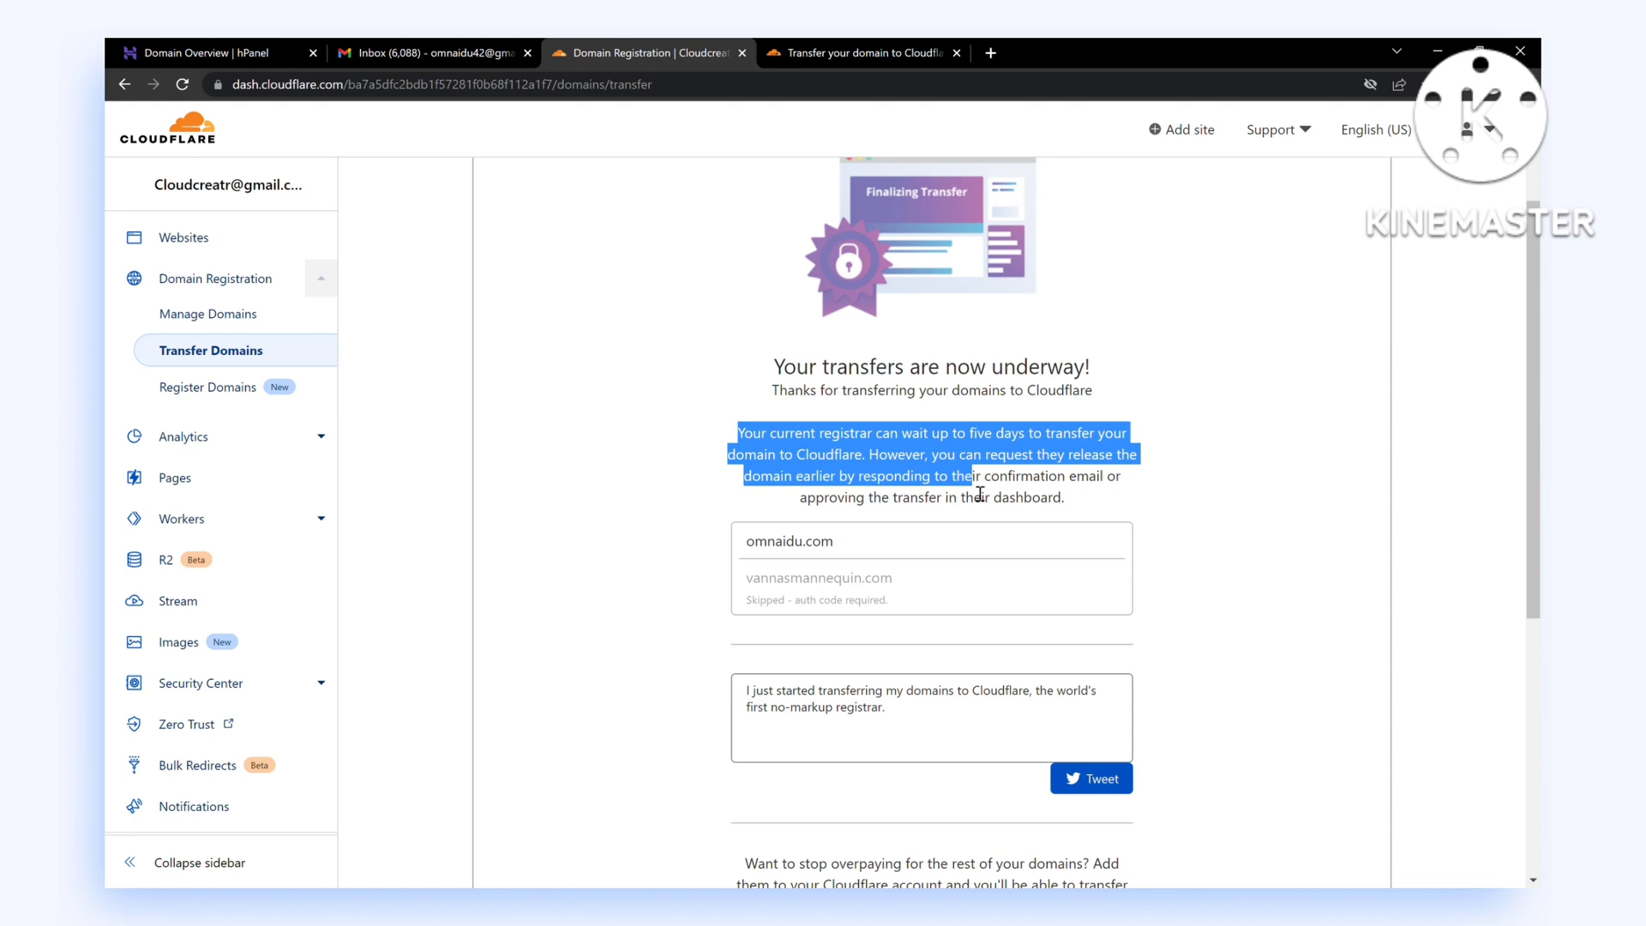
{"action": "left_click_drag", "start_coordinate": [1086, 476], "coordinate": [1113, 512]}
{"action": "scroll", "coordinate": [1112, 513], "scroll_direction": "down", "scroll_amount": 3}
{"action": "scroll", "coordinate": [966, 507], "scroll_direction": "down", "scroll_amount": 2}
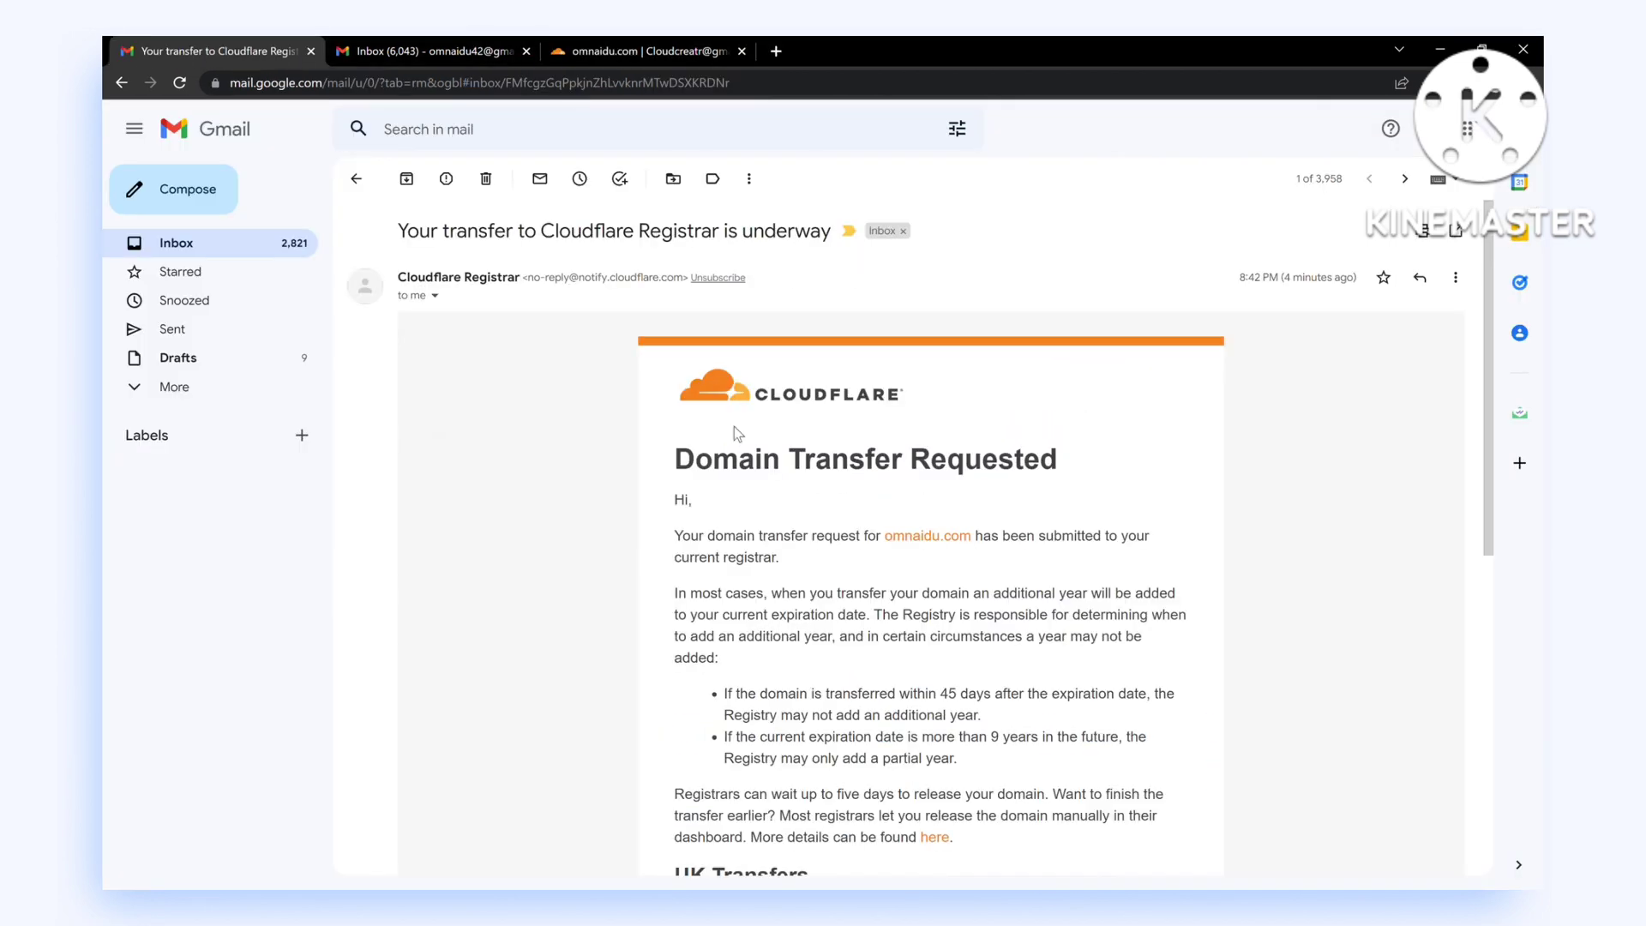
{"action": "scroll", "coordinate": [737, 434], "scroll_direction": "down", "scroll_amount": 1}
{"action": "scroll", "coordinate": [744, 399], "scroll_direction": "up", "scroll_amount": 1}
{"action": "left_click_drag", "start_coordinate": [1238, 277], "coordinate": [1271, 294]}
{"action": "scroll", "coordinate": [1003, 411], "scroll_direction": "down", "scroll_amount": 2}
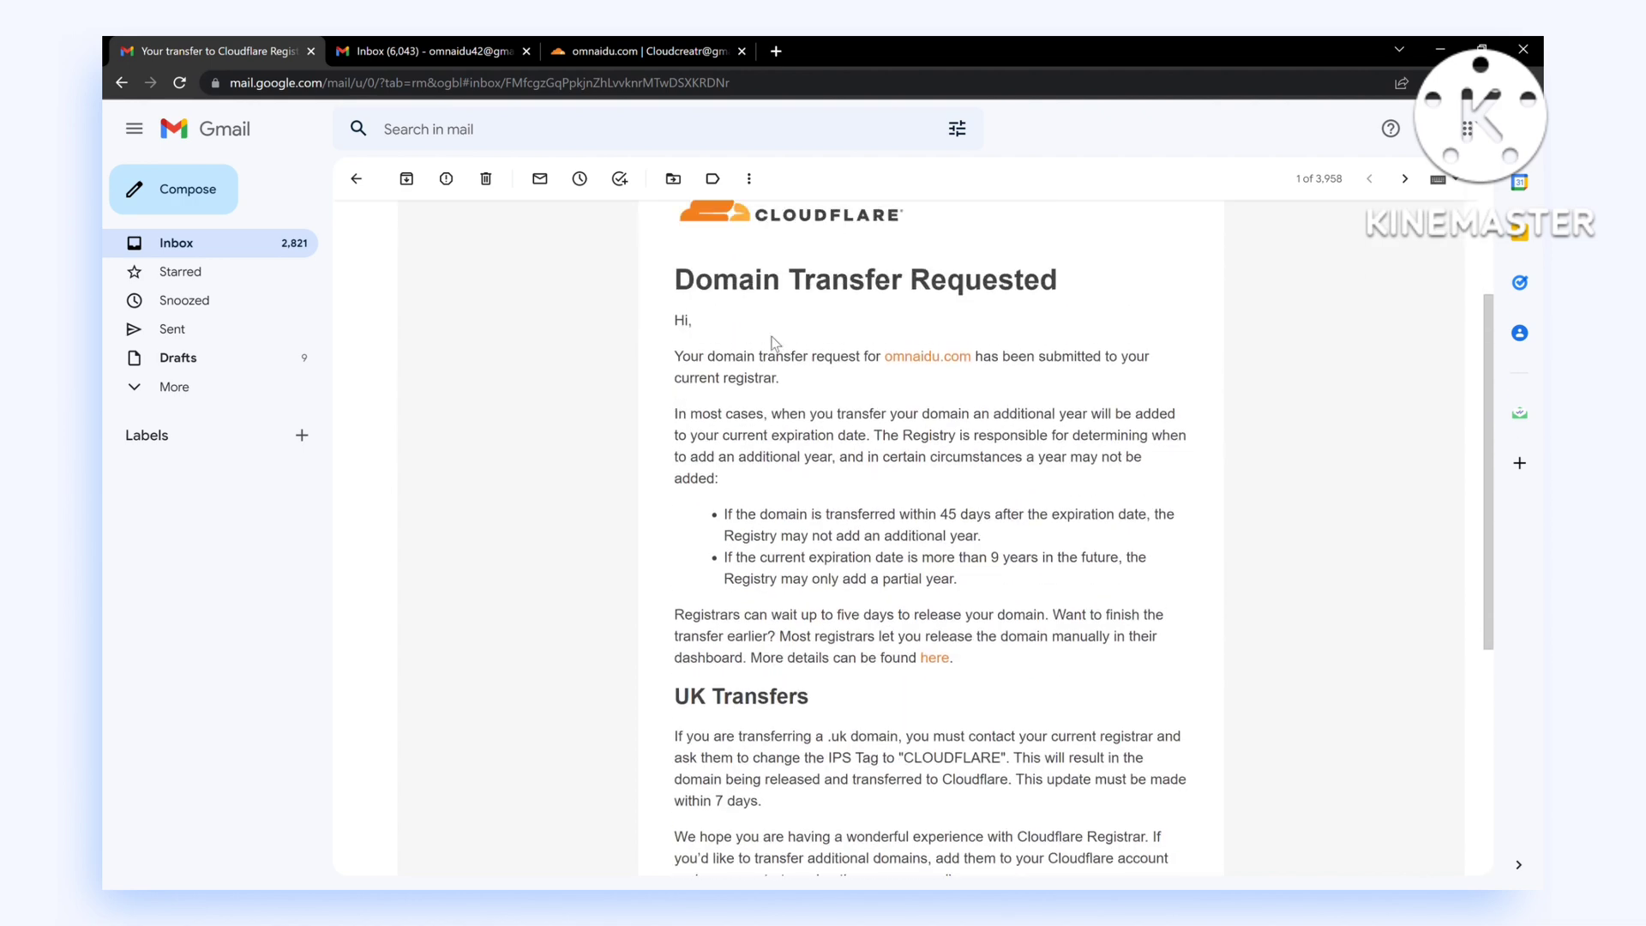
{"action": "left_click_drag", "start_coordinate": [684, 320], "coordinate": [860, 616]}
In the other Gmail inbox, open the Transfer Confirmation for omnaidu.com email and follow its transfer link
{"action": "left_click", "coordinate": [446, 50]}
{"action": "left_click", "coordinate": [681, 273]}
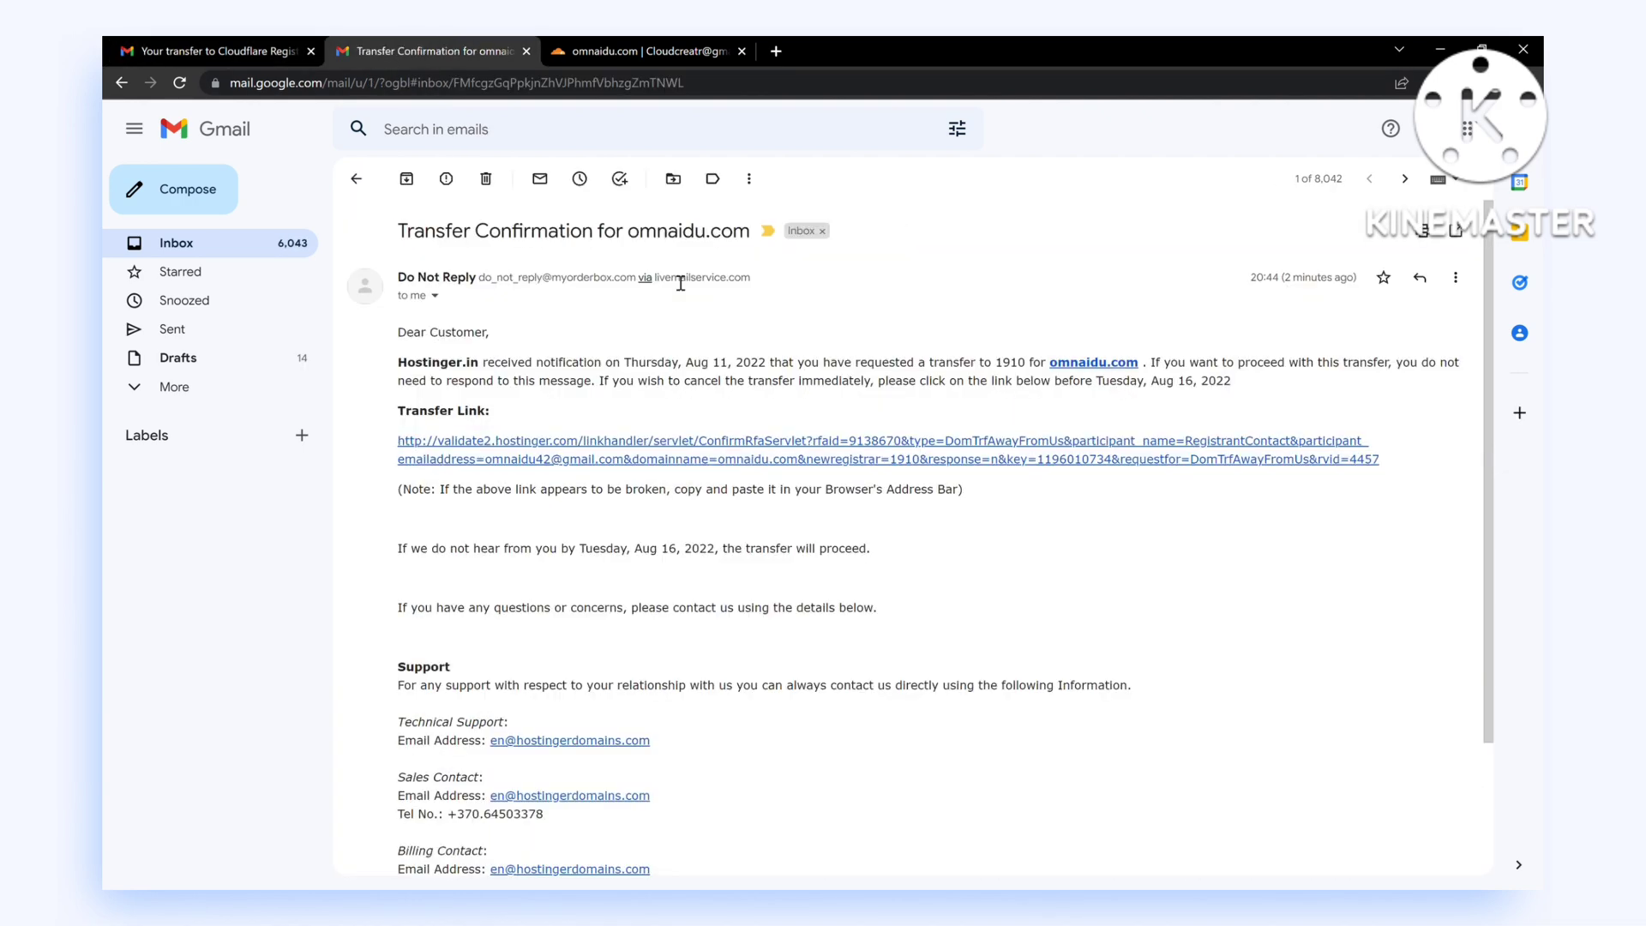
{"action": "left_click_drag", "start_coordinate": [409, 233], "coordinate": [546, 457]}
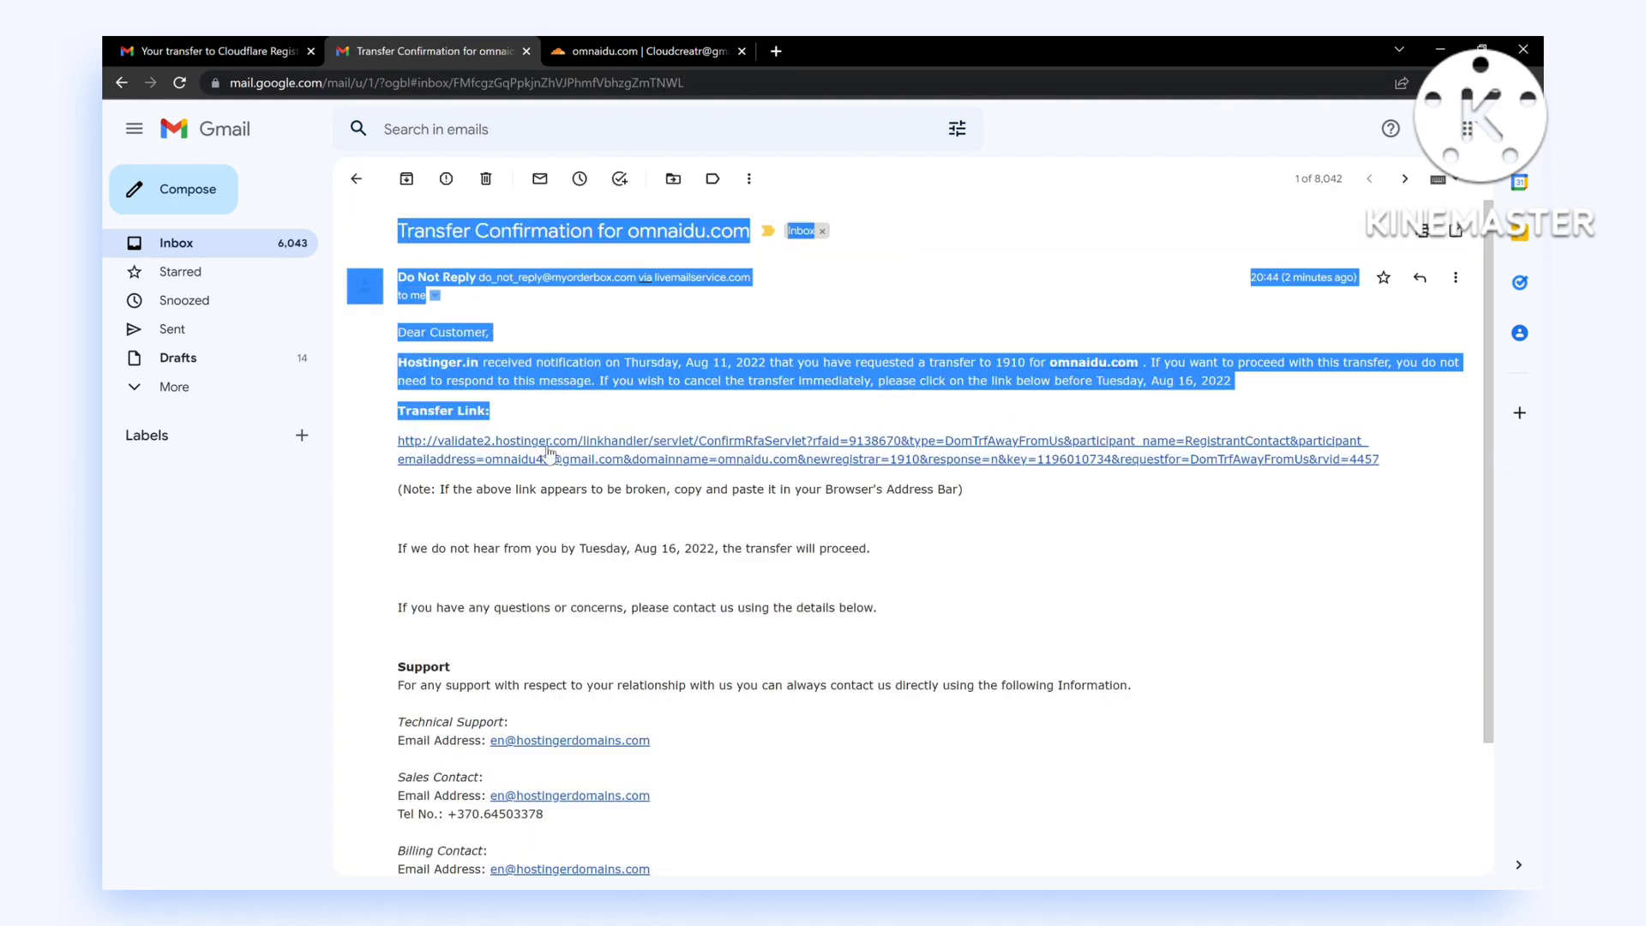
{"action": "left_click", "coordinate": [547, 457]}
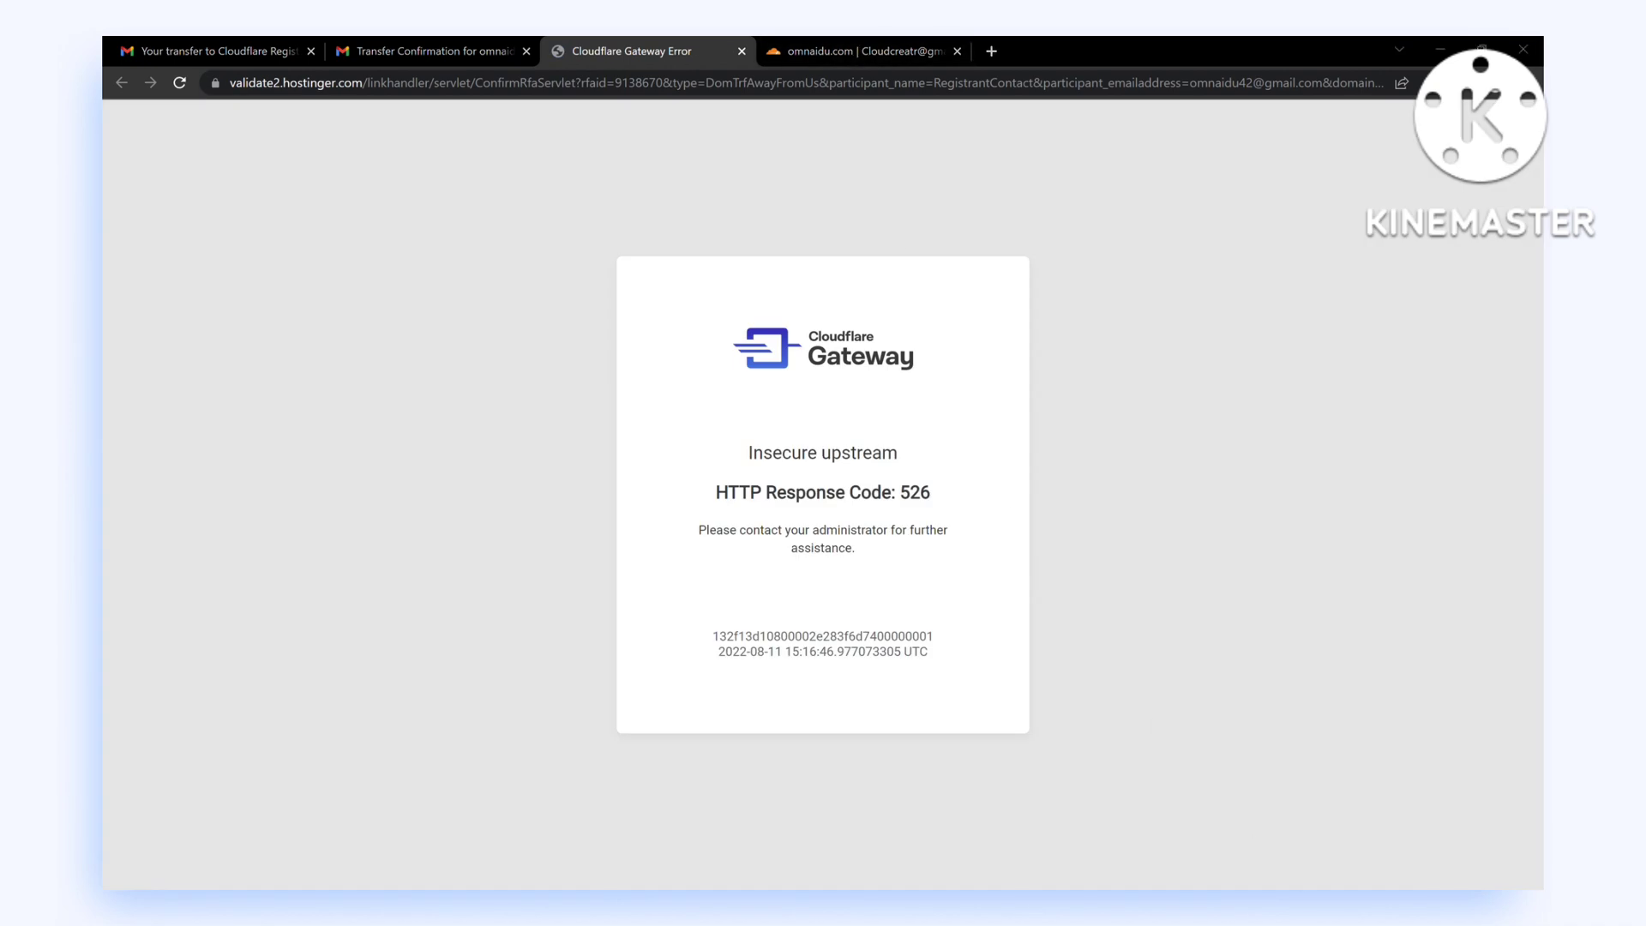
Close the gateway error tab, reopen the transfer link and continue past the insecure-connection warning
{"action": "left_click", "coordinate": [741, 50]}
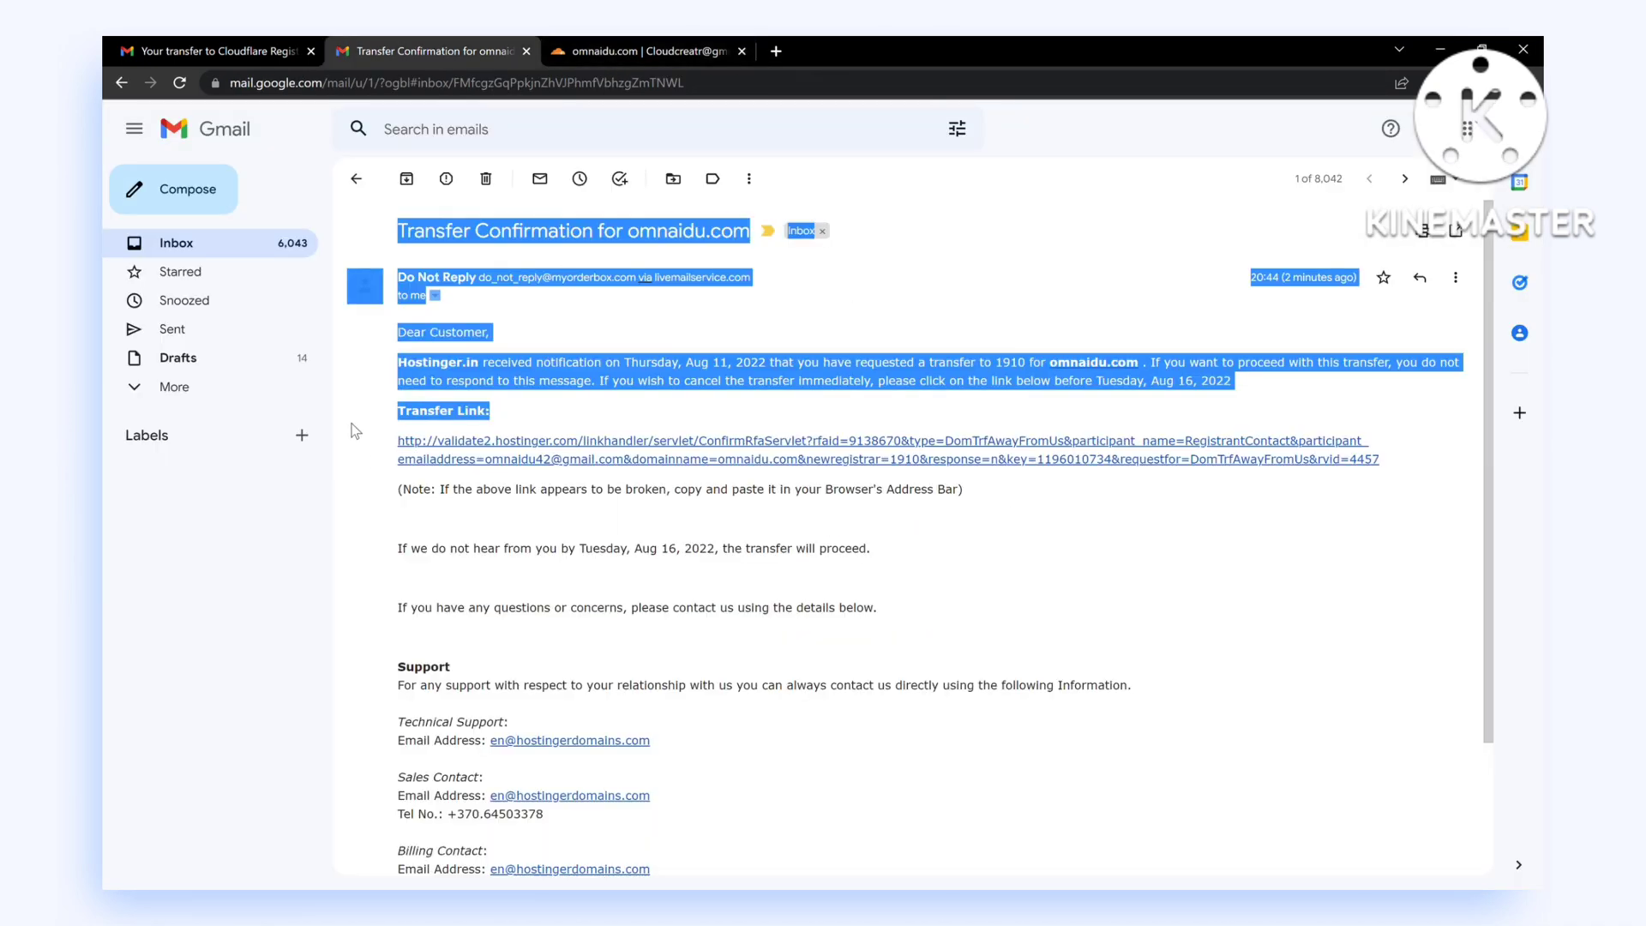
{"action": "left_click", "coordinate": [377, 432]}
{"action": "left_click", "coordinate": [531, 449]}
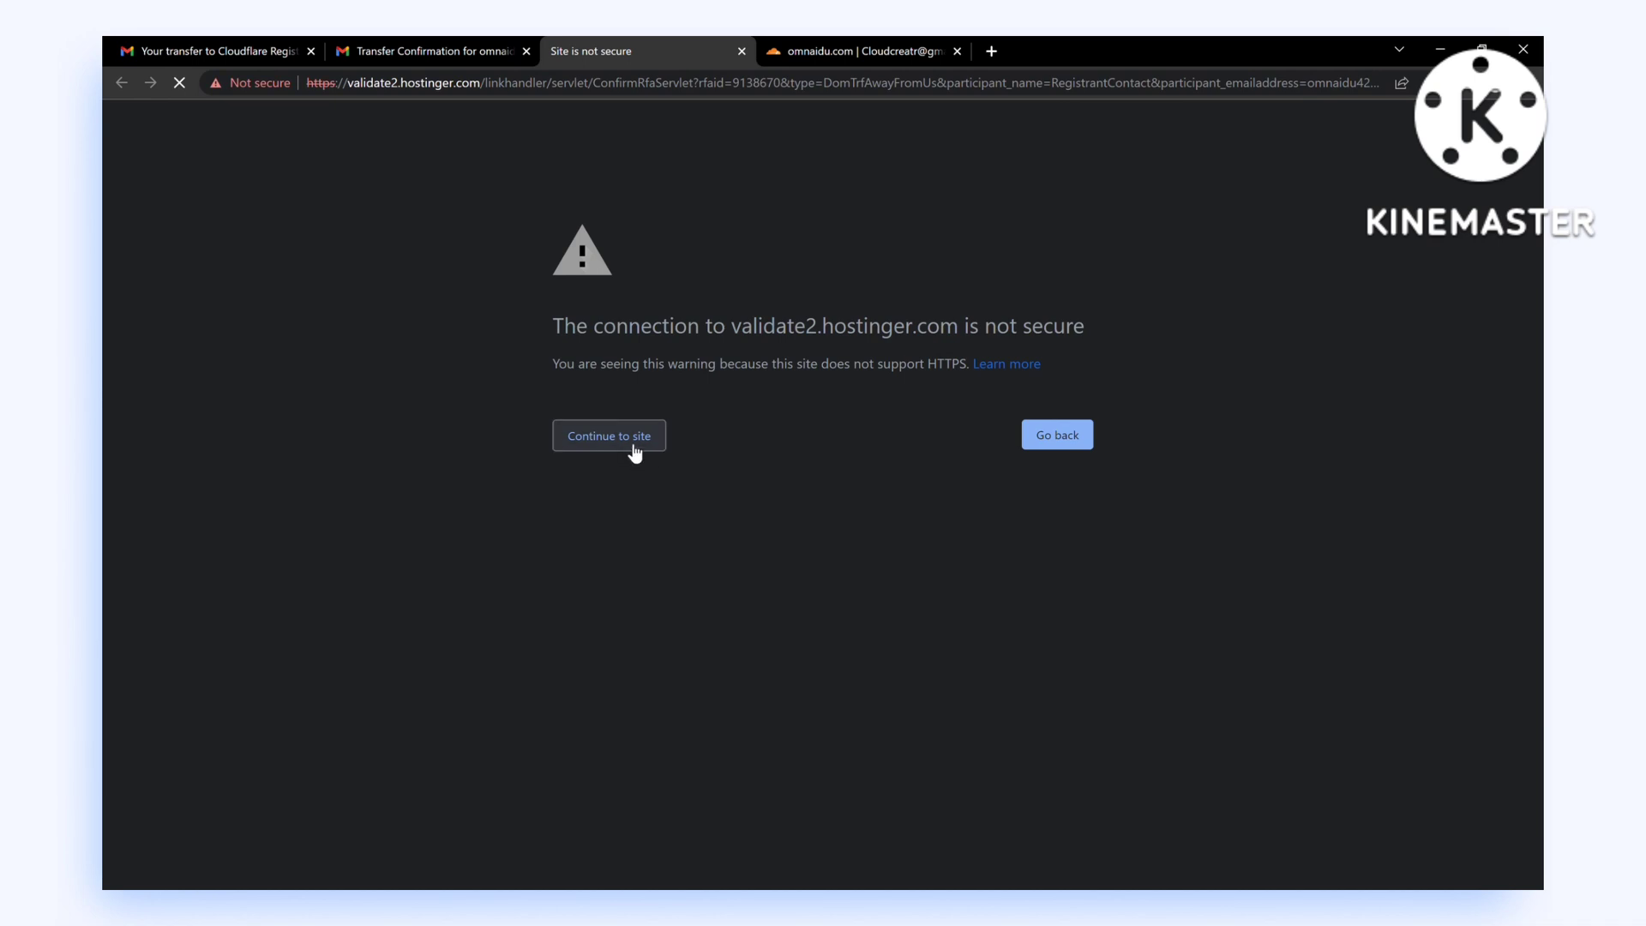
{"action": "left_click", "coordinate": [633, 452]}
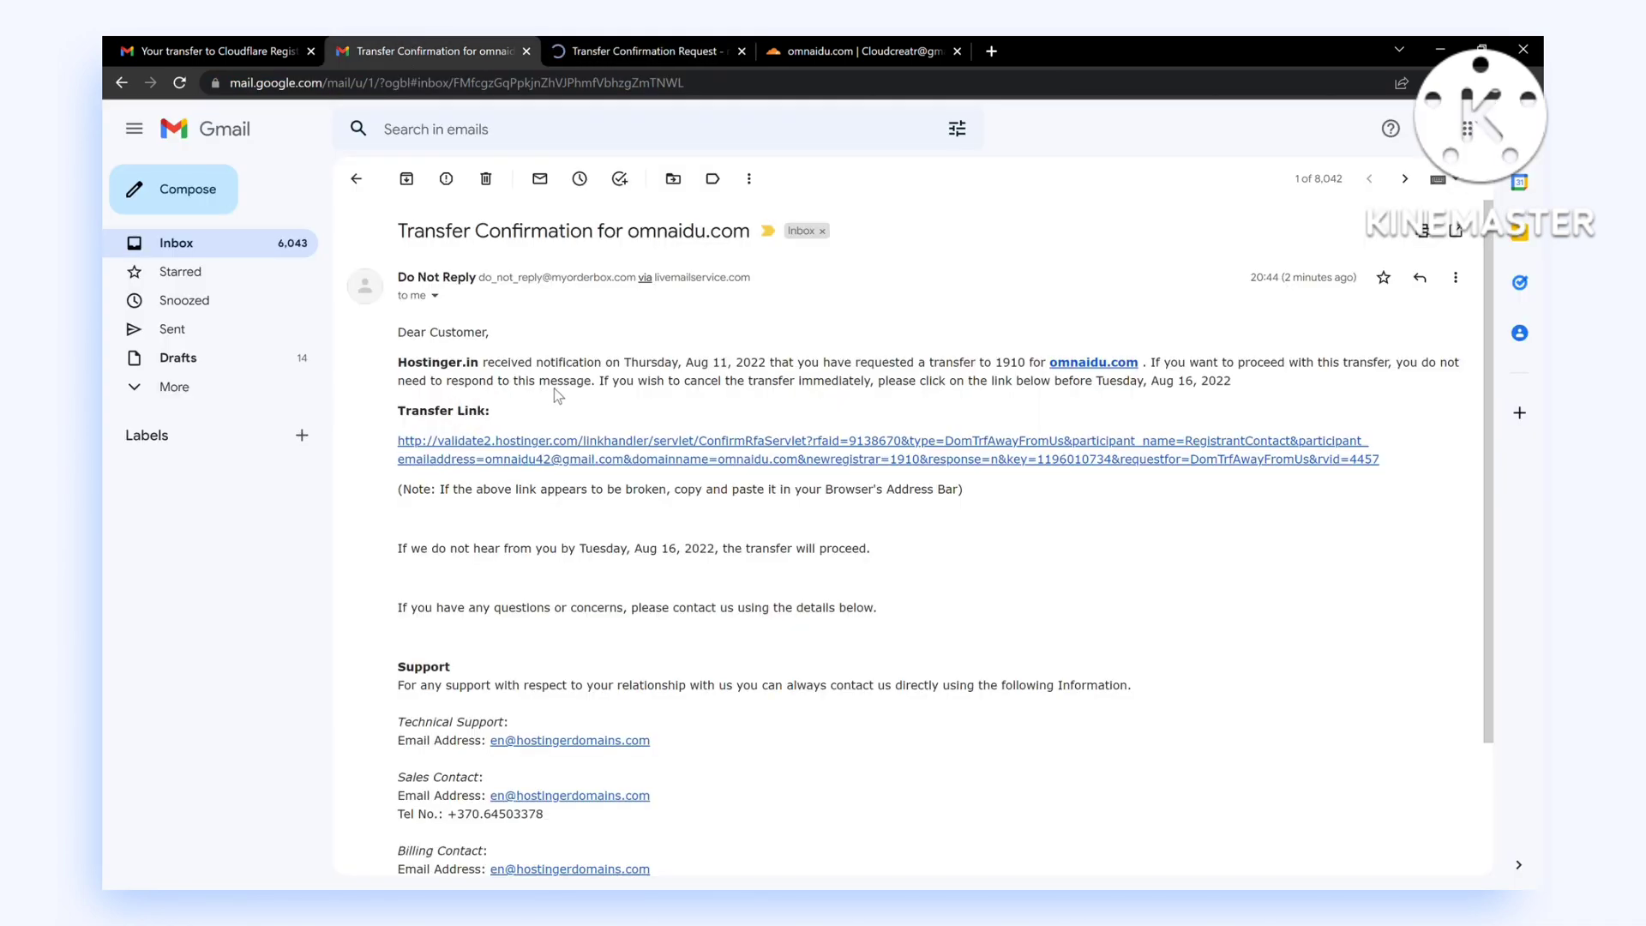
Read the 'Attention: Transfer of omnaidu.com' notice and recheck the confirmation email without cancelling the transfer
{"action": "left_click", "coordinate": [685, 50]}
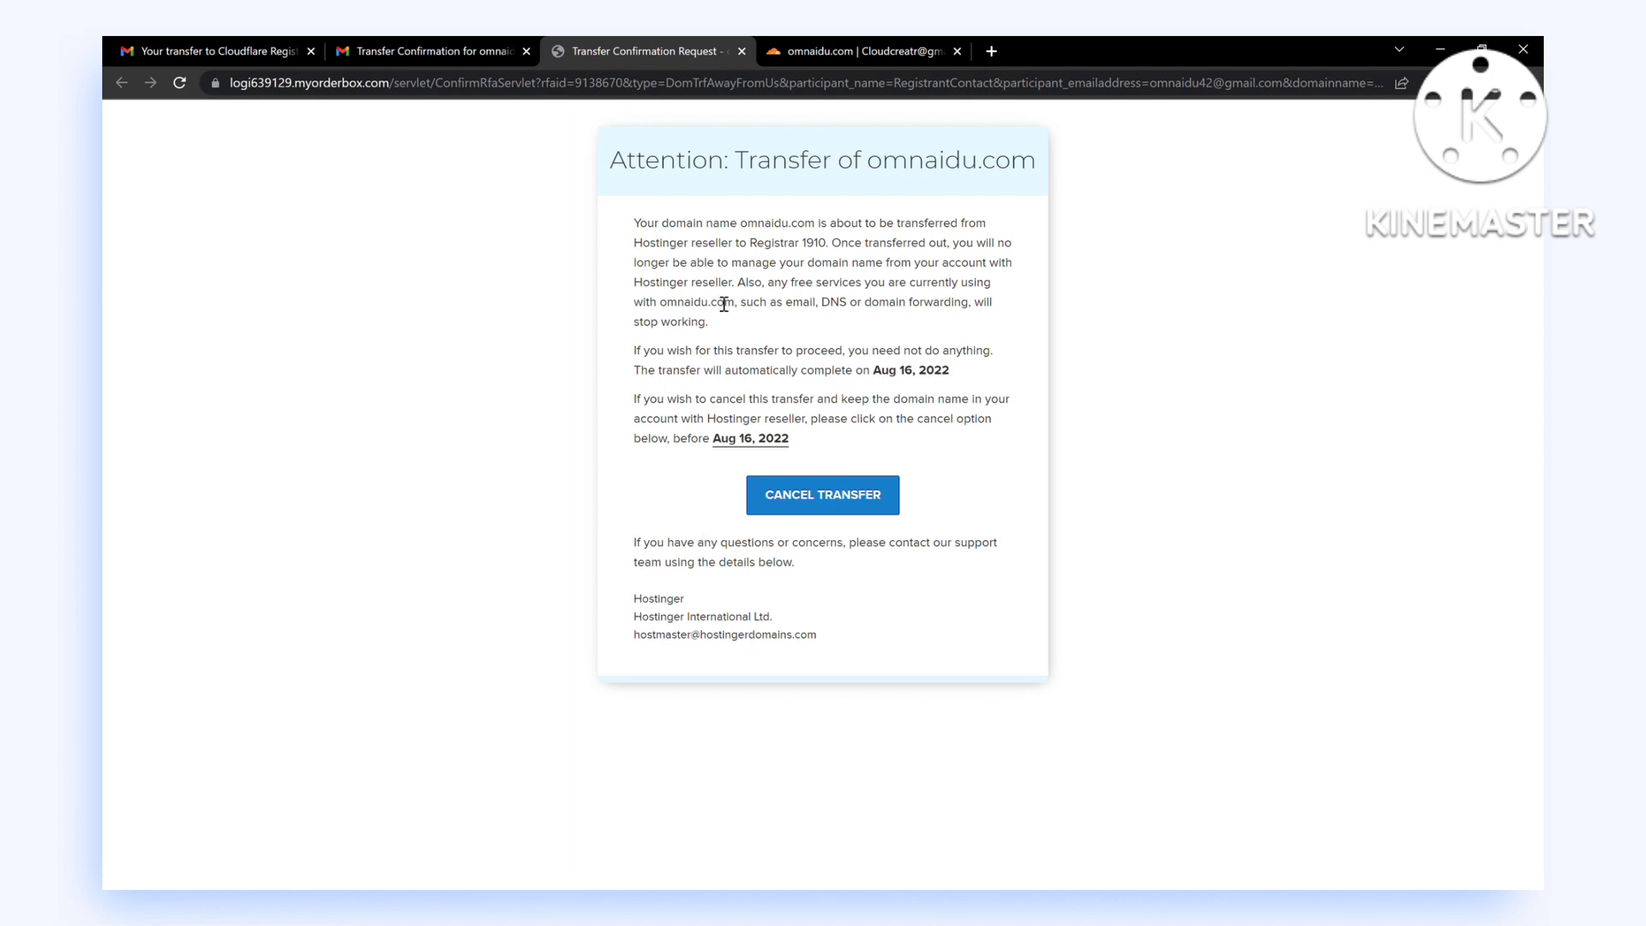
{"action": "left_click", "coordinate": [464, 47]}
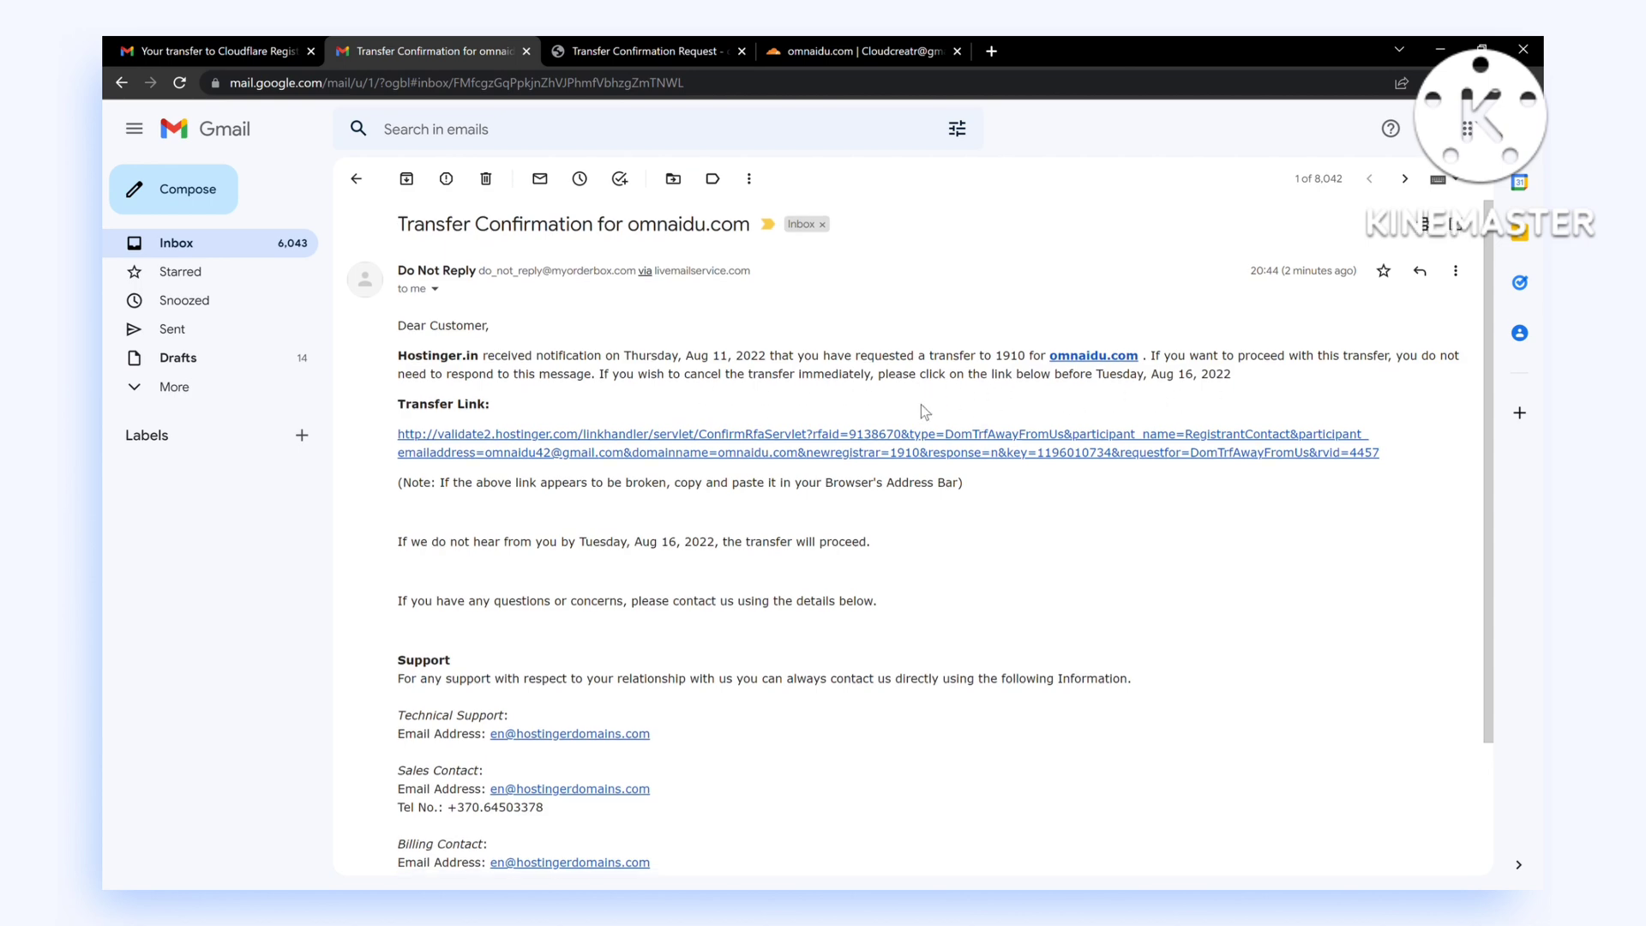
{"action": "left_click", "coordinate": [643, 50]}
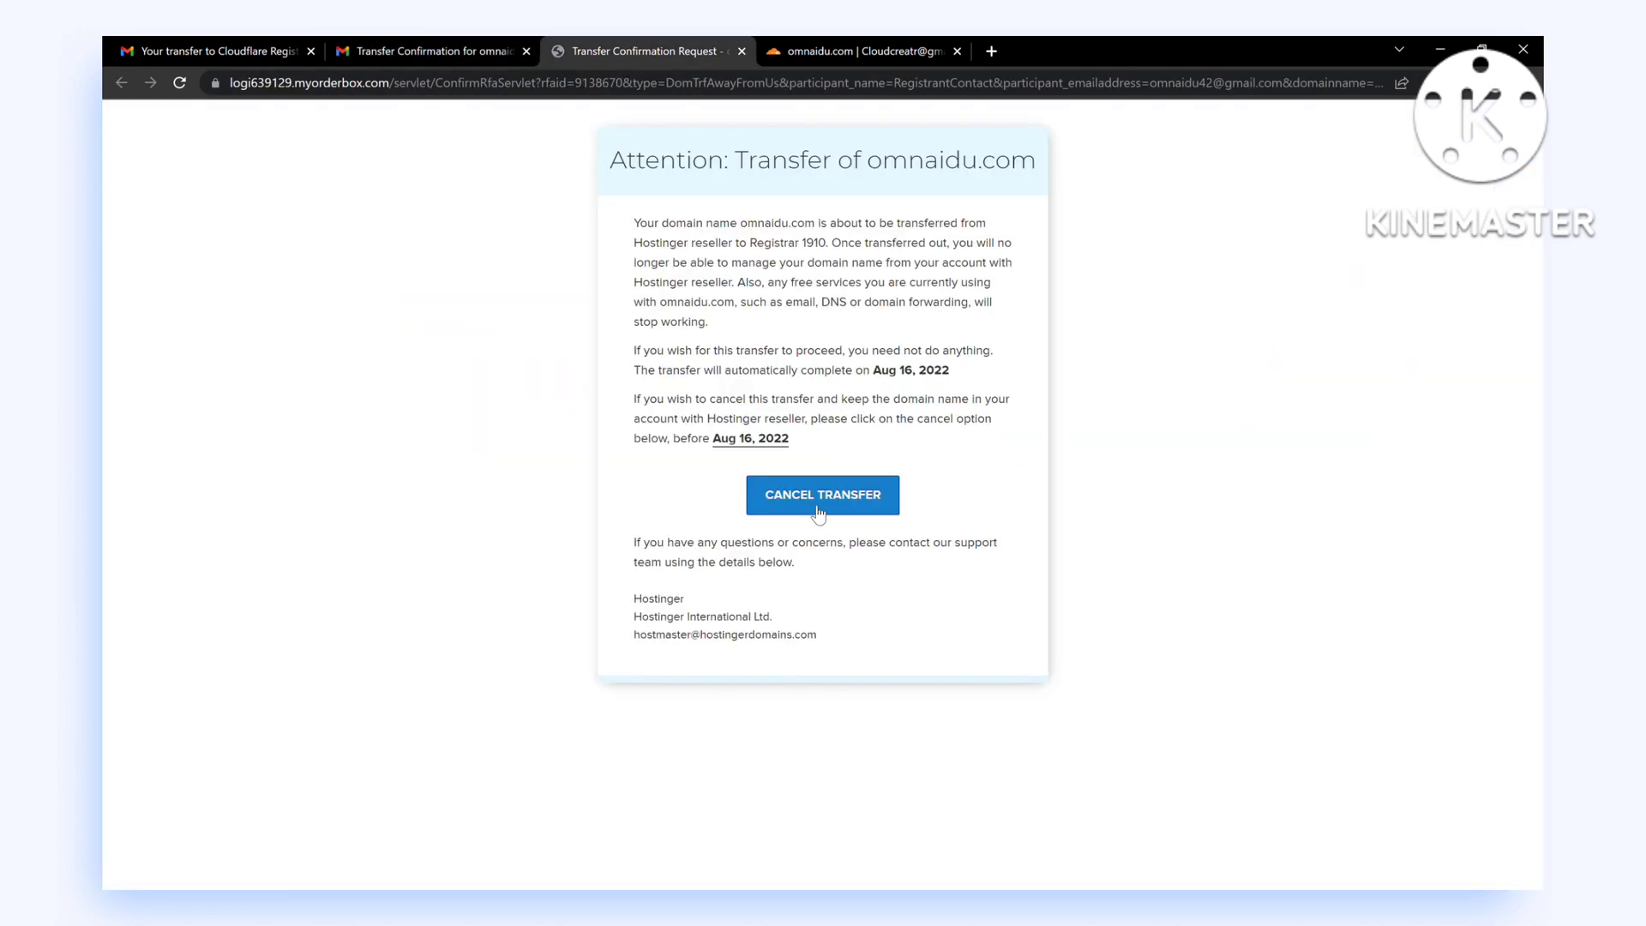
Close the Hostinger notice and return to Cloudflare listing omnaidu.com as Transfer in progress
{"action": "left_click", "coordinate": [743, 51]}
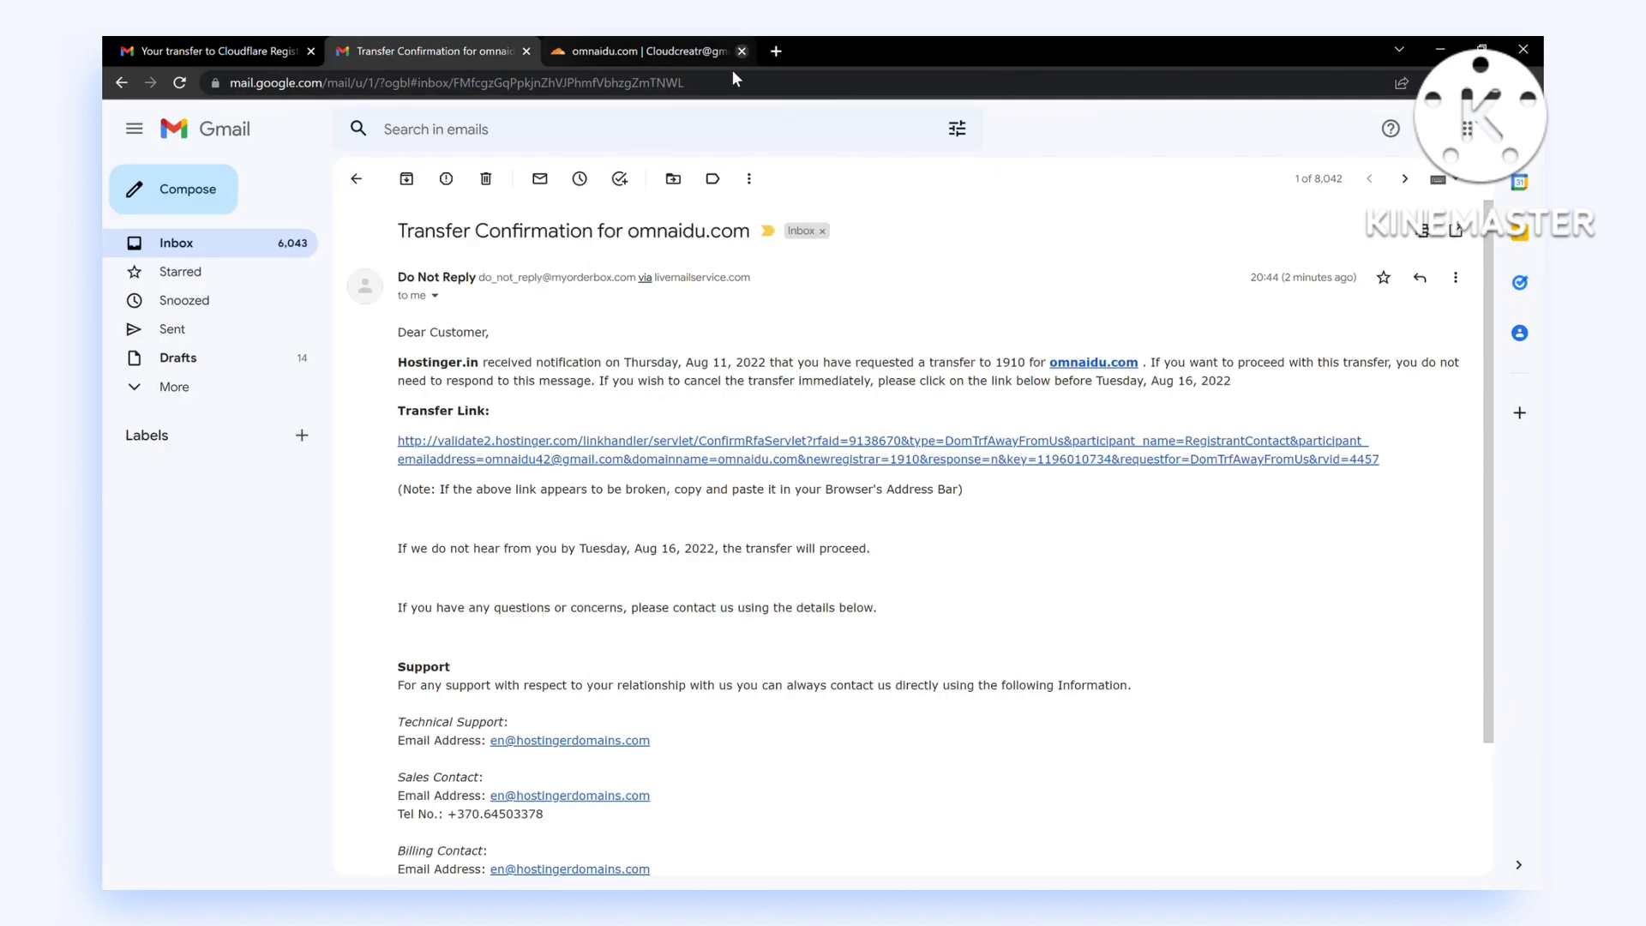
{"action": "left_click", "coordinate": [669, 50]}
{"action": "left_click", "coordinate": [683, 301]}
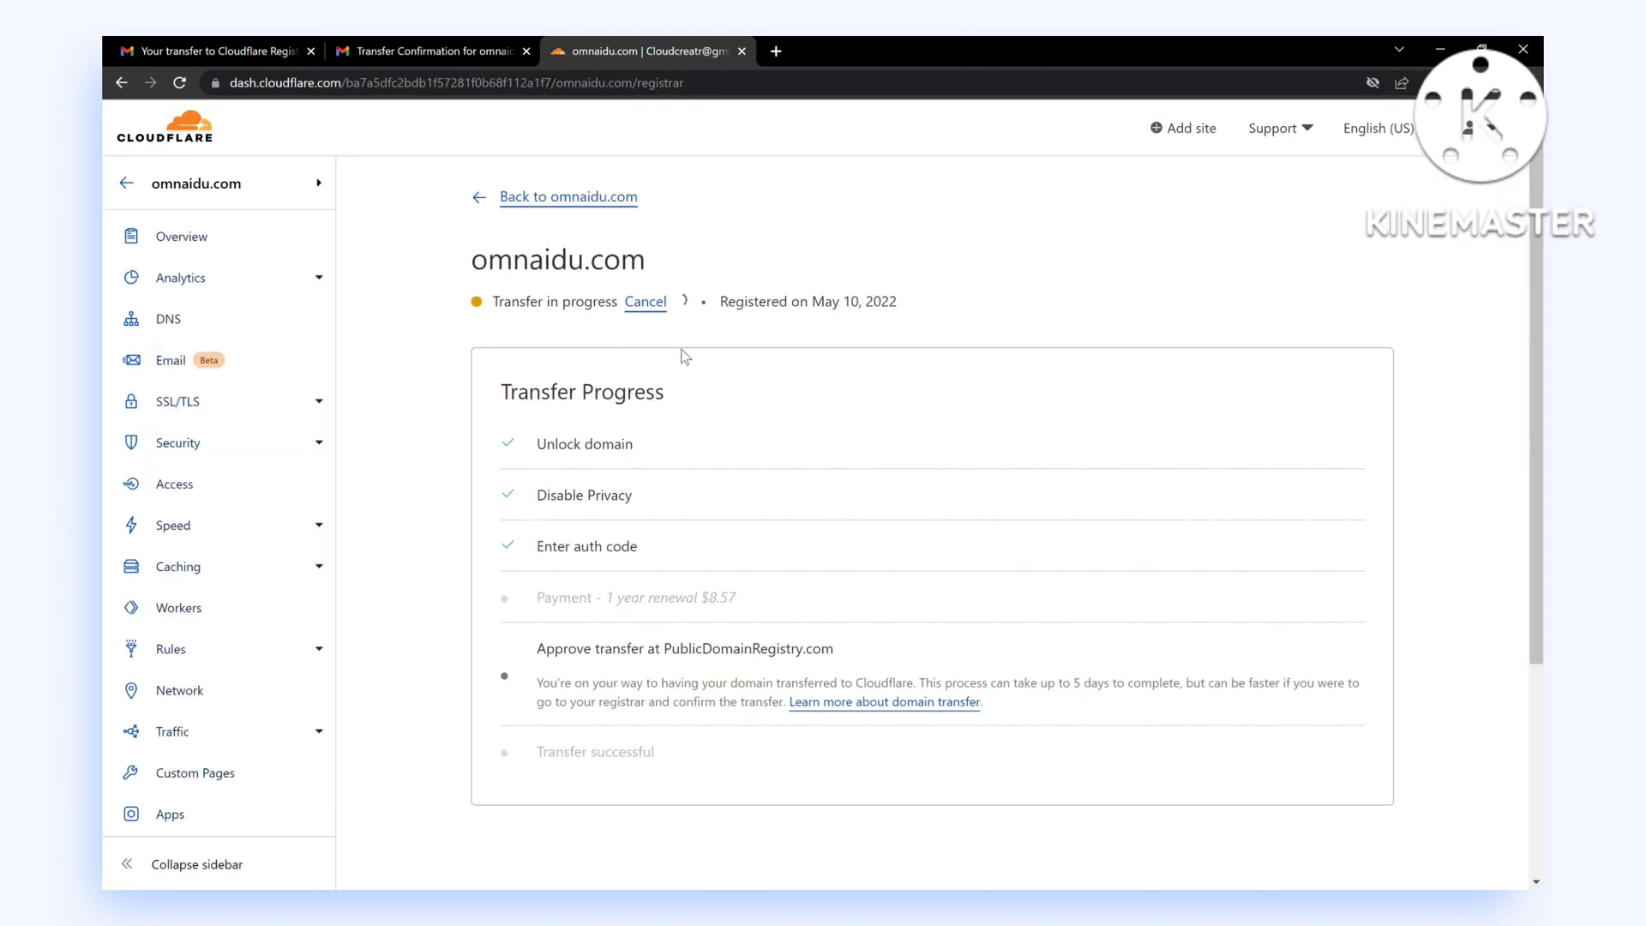